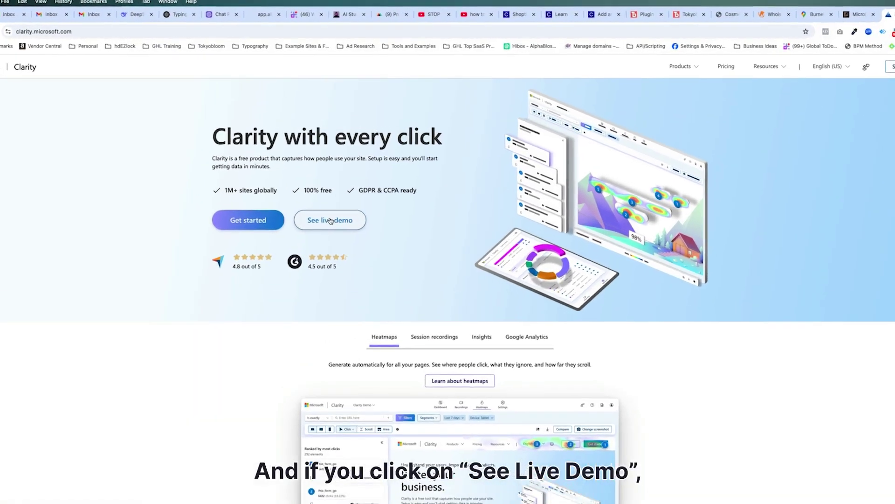
Open the Clarity live demo and review the live and unique user figures in the dashboard's users overview
click(330, 220)
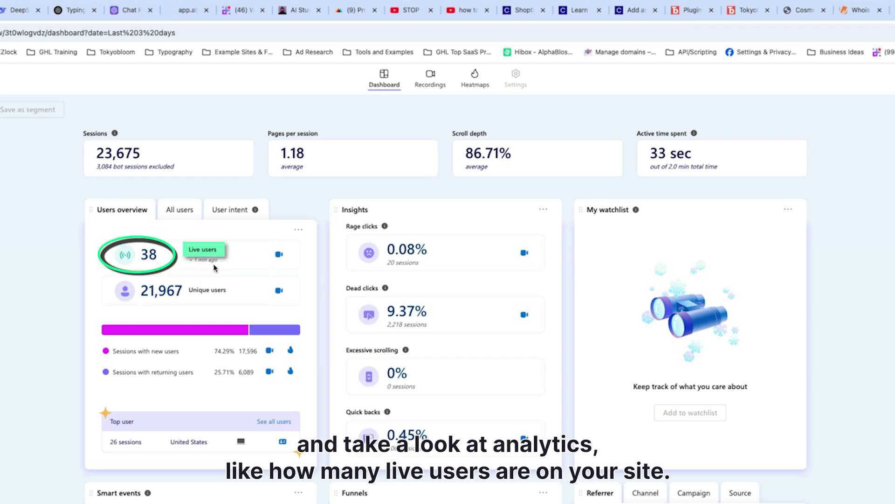
scroll(233, 299, down, 1)
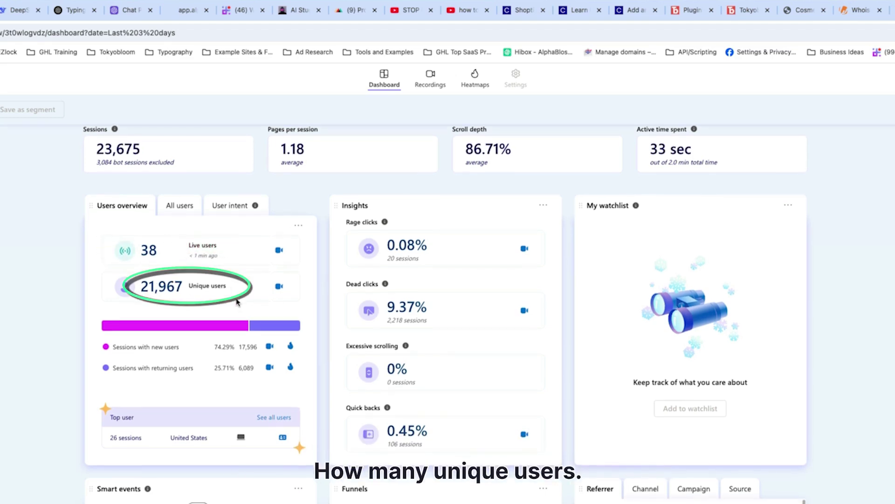
scroll(182, 192, up, 1)
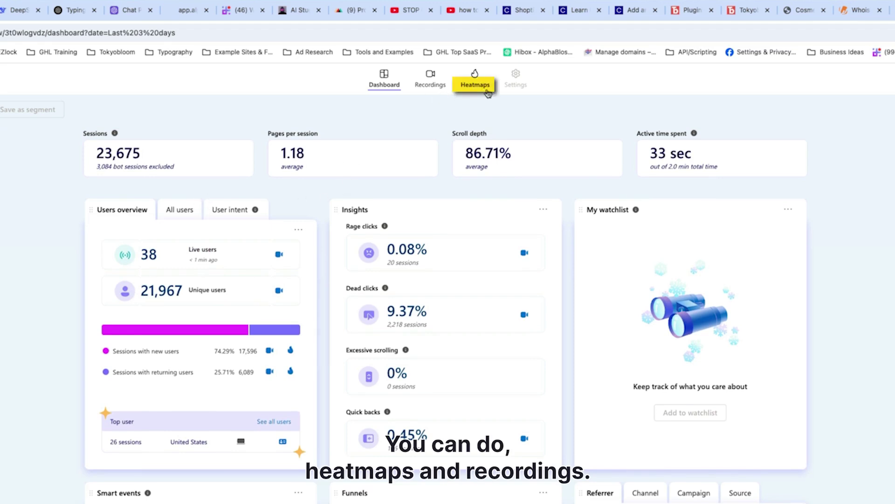
click(475, 84)
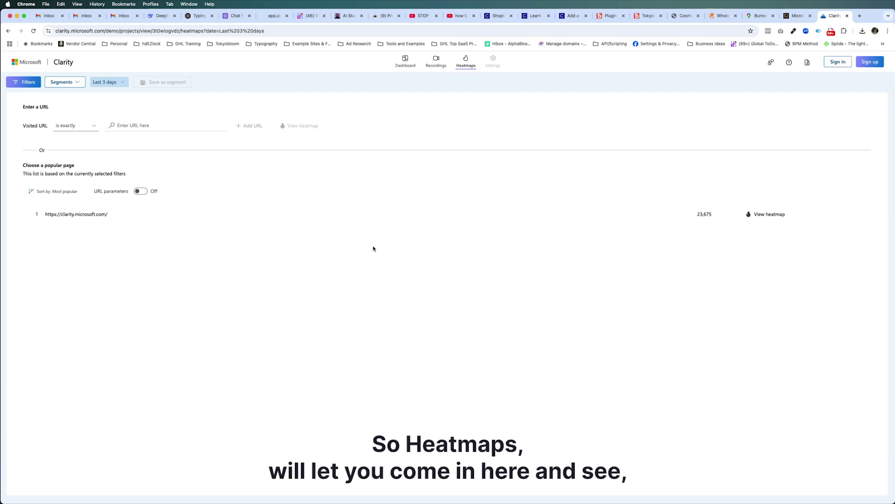
click(755, 214)
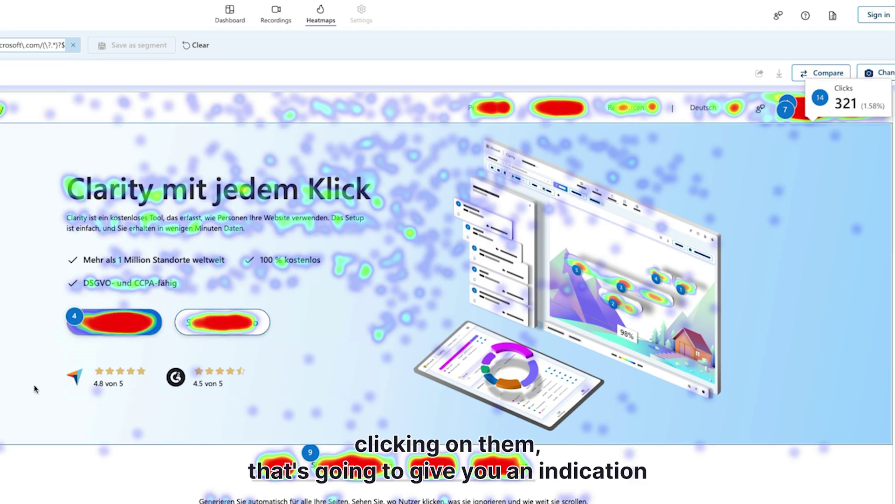
click(96, 329)
click(408, 263)
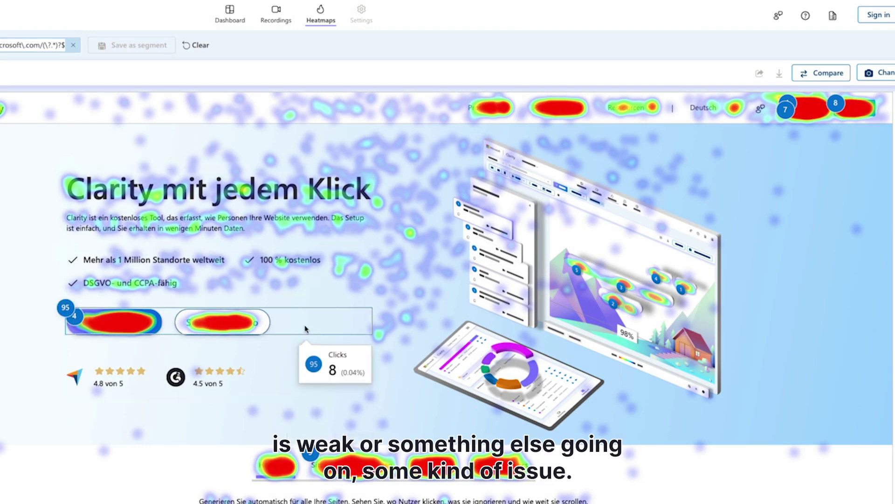
scroll(303, 455, down, 1)
scroll(335, 429, down, 1)
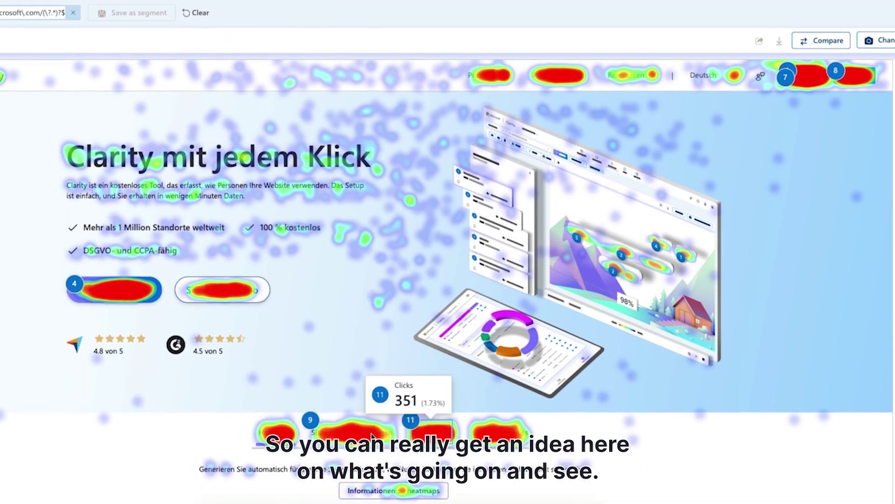
mouse_move(109, 288)
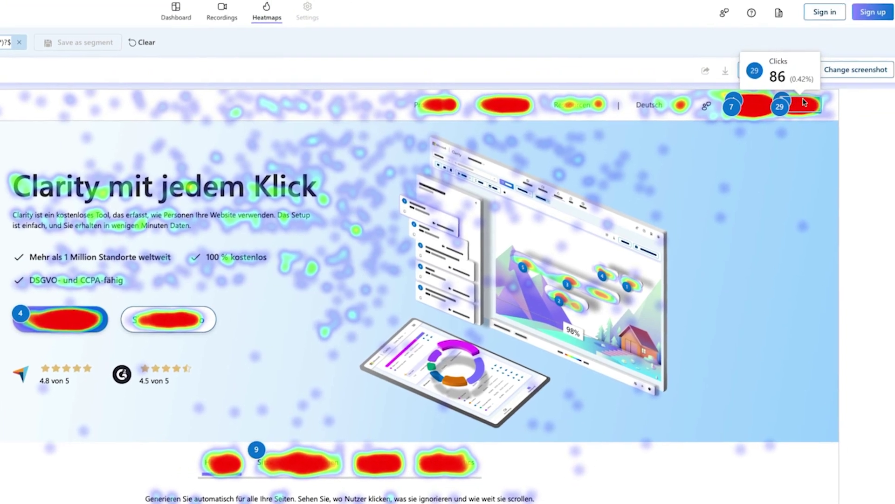
scroll(753, 276, up, 1)
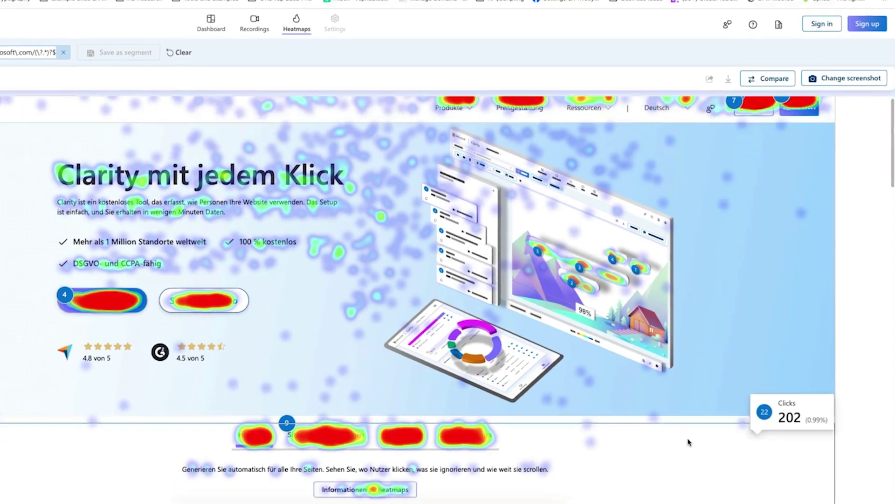
Examine the click distribution across the lower sections of the heatmapped page, then return to its upper part
scroll(685, 443, down, 5)
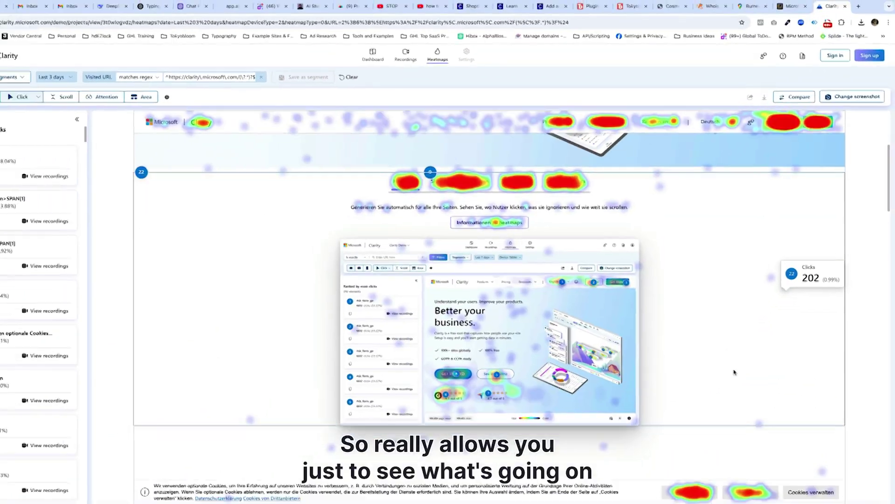
scroll(651, 479, down, 1)
scroll(700, 366, down, 5)
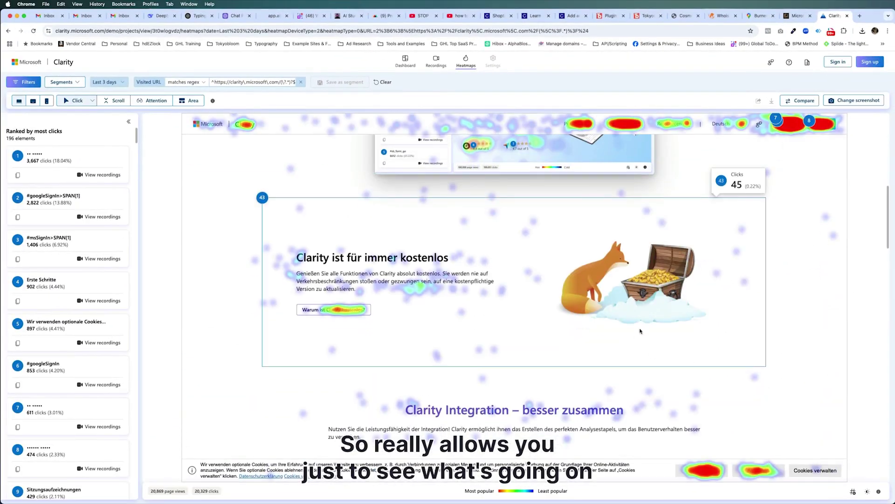
scroll(559, 329, down, 5)
scroll(509, 326, down, 4)
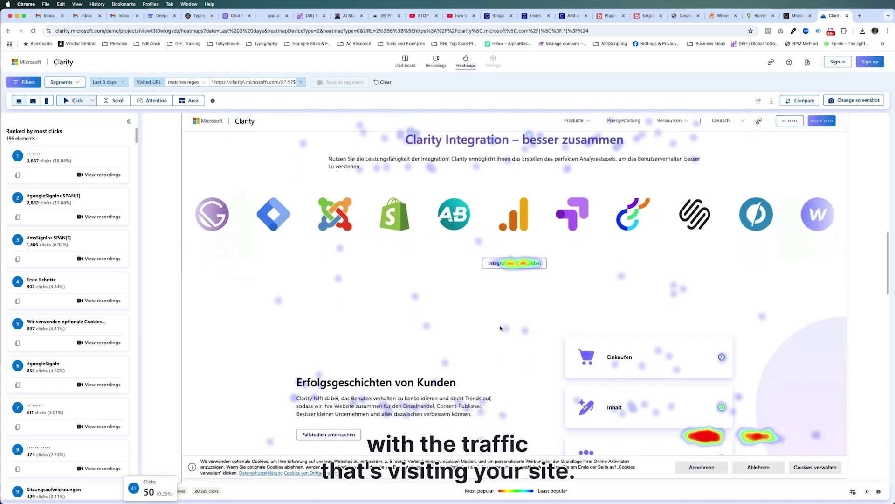
scroll(501, 319, down, 3)
scroll(500, 320, up, 15)
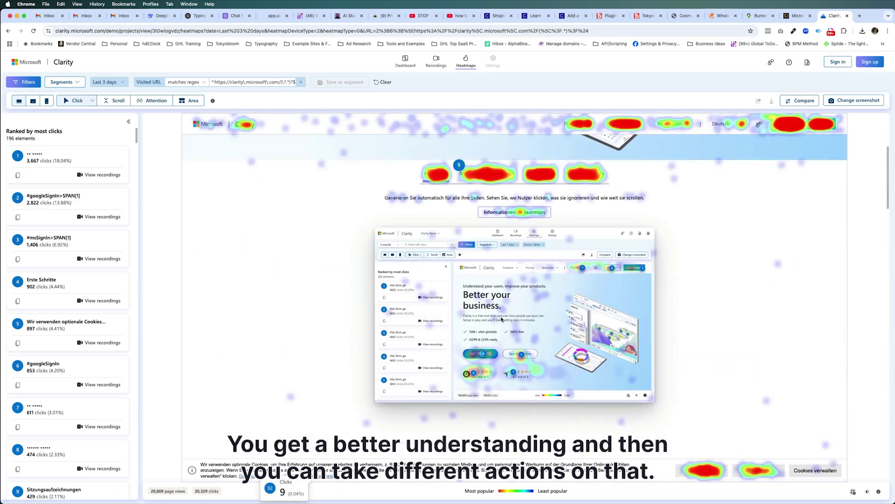
Open the session recordings, watch the 15-second Canadian session with its details, and return to the recordings list
click(437, 61)
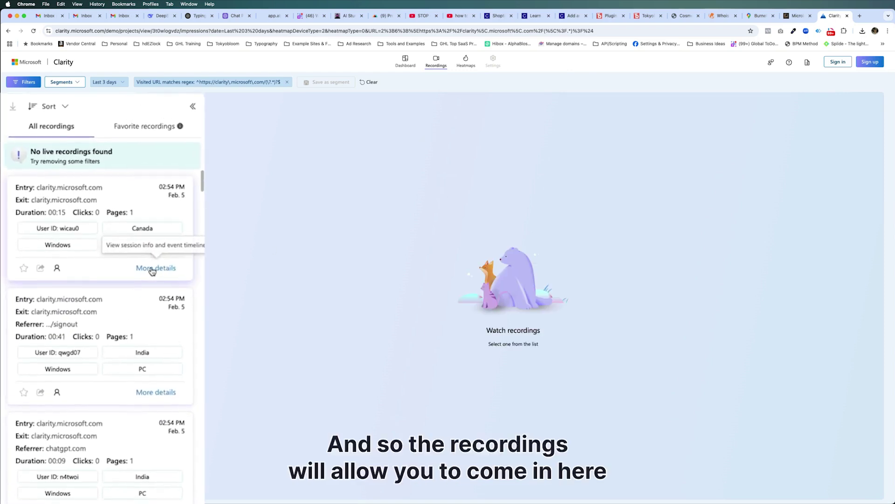
click(152, 269)
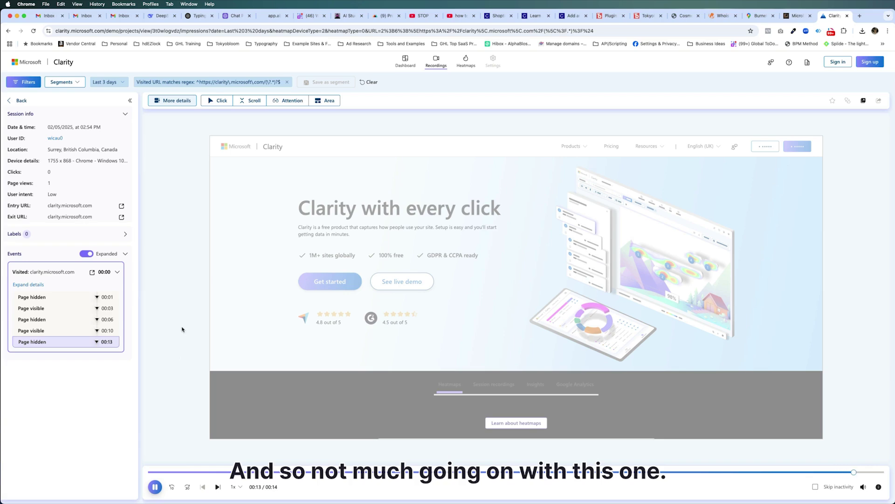
click(19, 100)
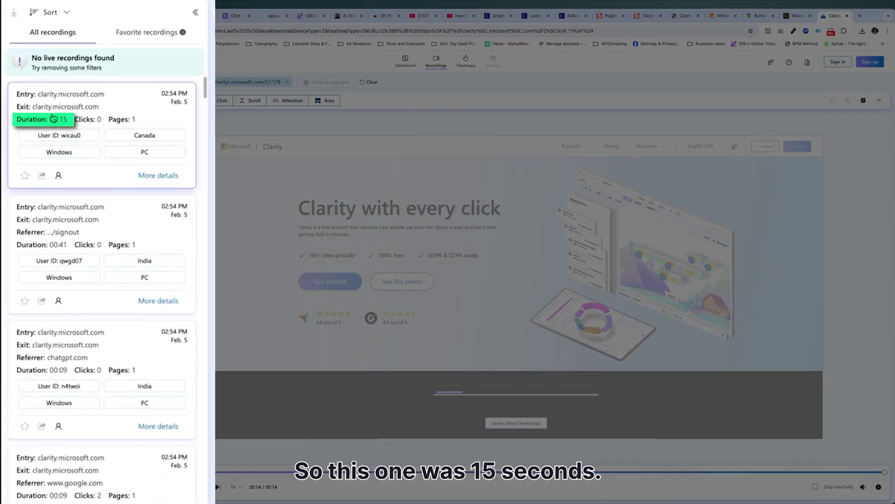
Watch the 41-second session recording from India with its details, then return to the recordings list
scroll(95, 206, down, 1)
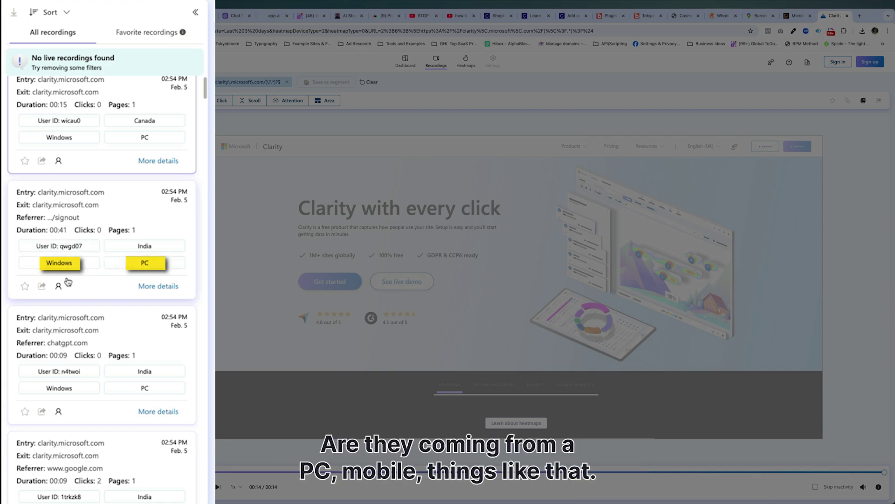
click(159, 287)
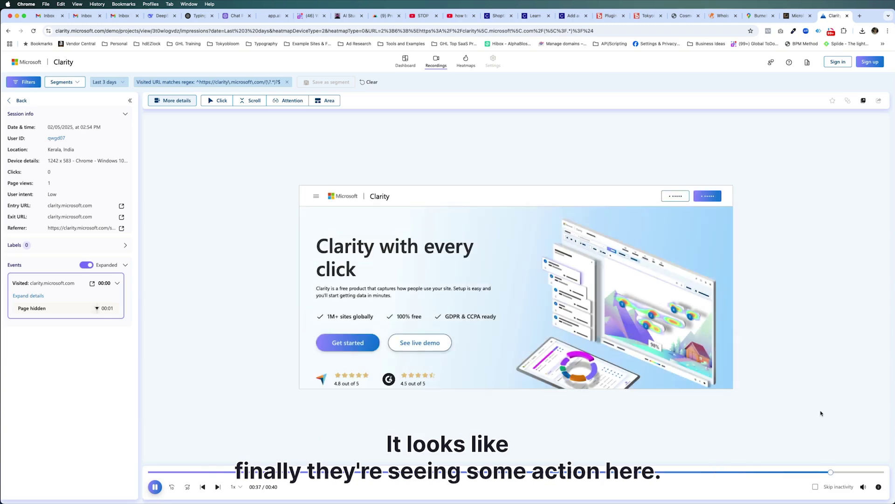
click(10, 101)
Watch the 12-second, four-click session recording from India with its event timeline, then return to the recordings list
scroll(80, 305, down, 3)
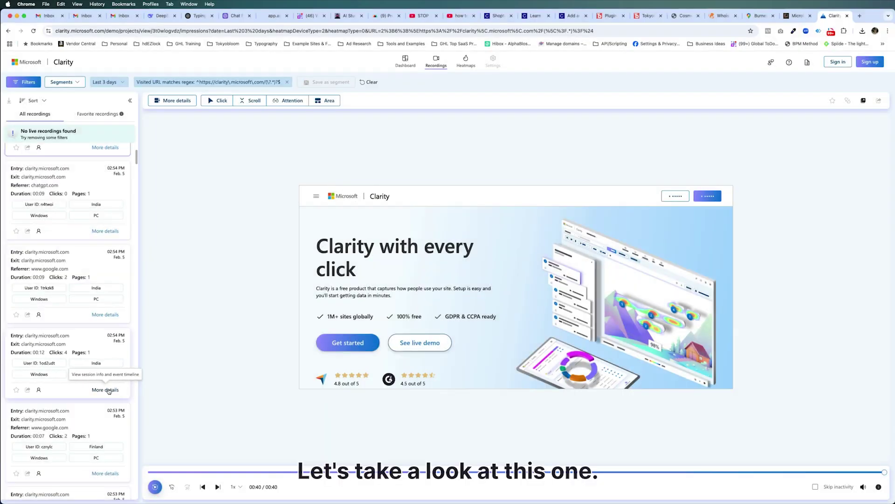
click(107, 391)
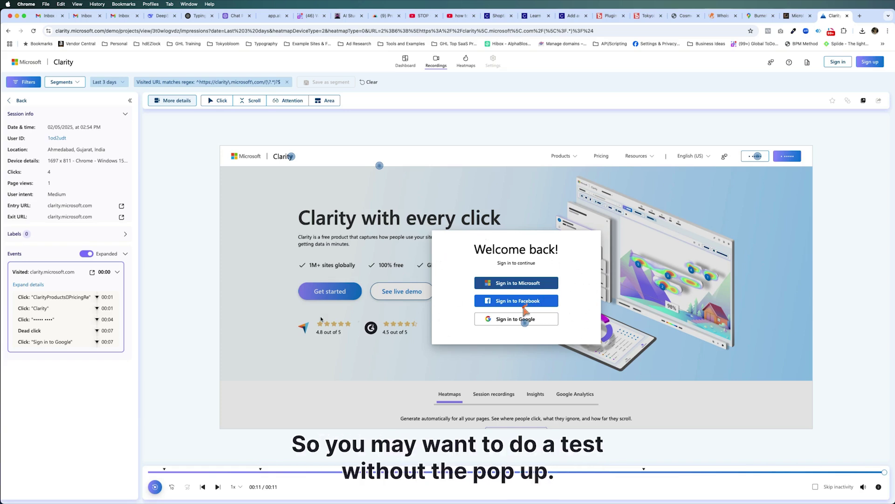
click(20, 101)
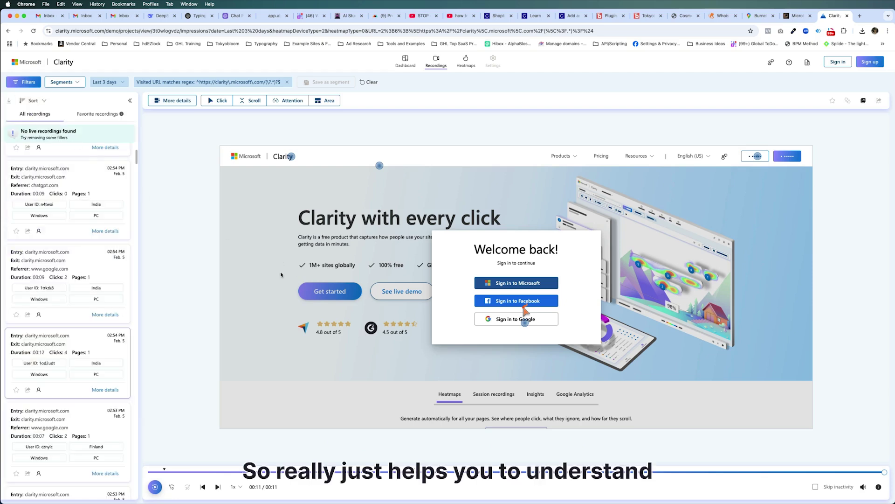
Find the longer 01:23 session from the United States, play it from its first click marker, and return to the recordings list
scroll(98, 317, down, 5)
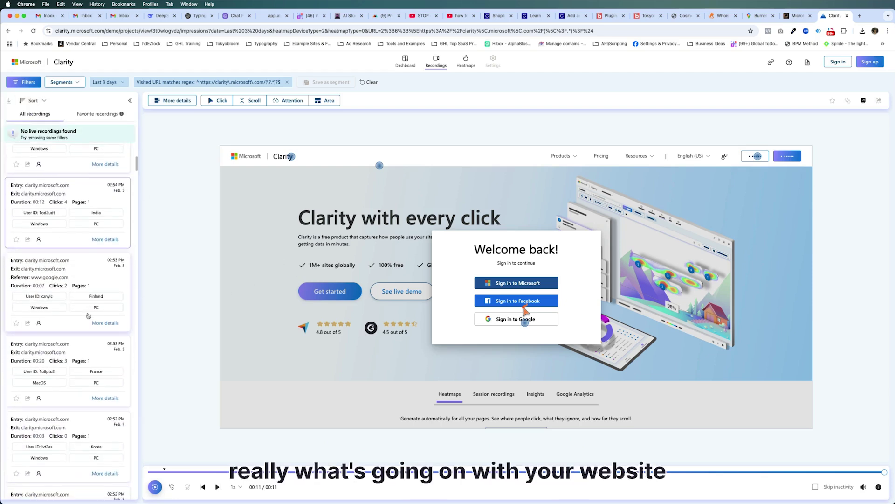
scroll(89, 316, up, 6)
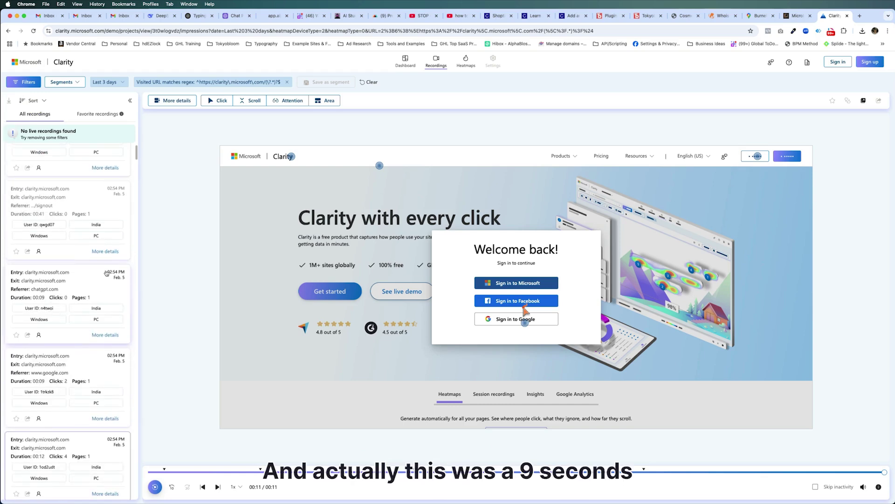
scroll(38, 286, down, 6)
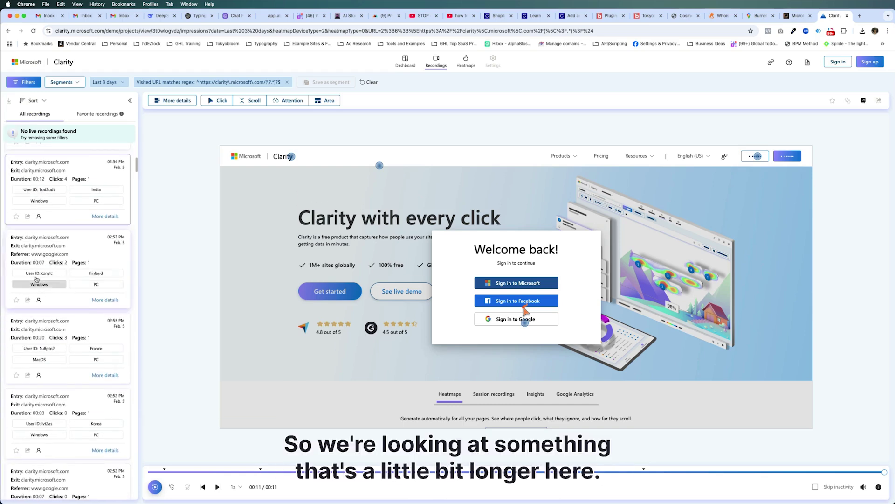
scroll(45, 271, down, 3)
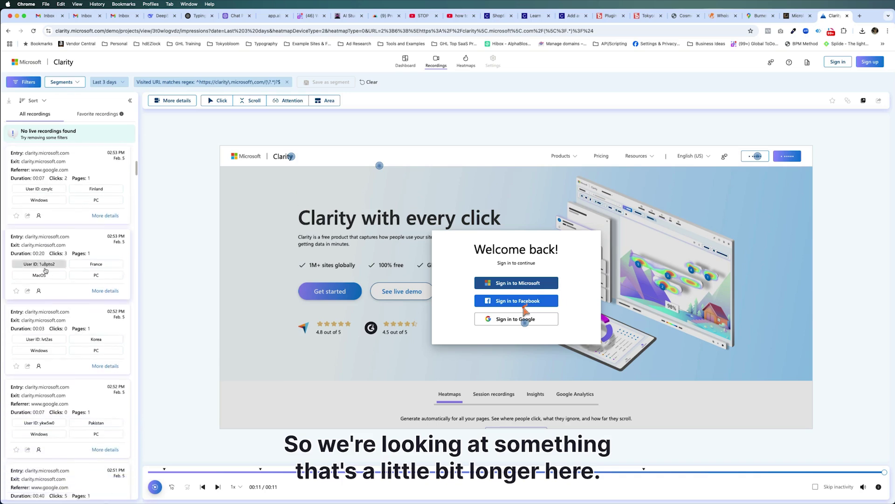
scroll(45, 271, down, 3)
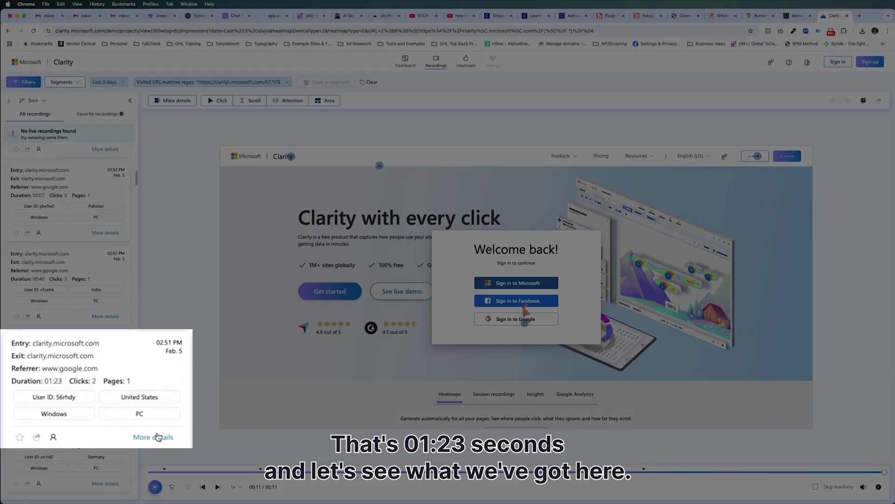
click(100, 400)
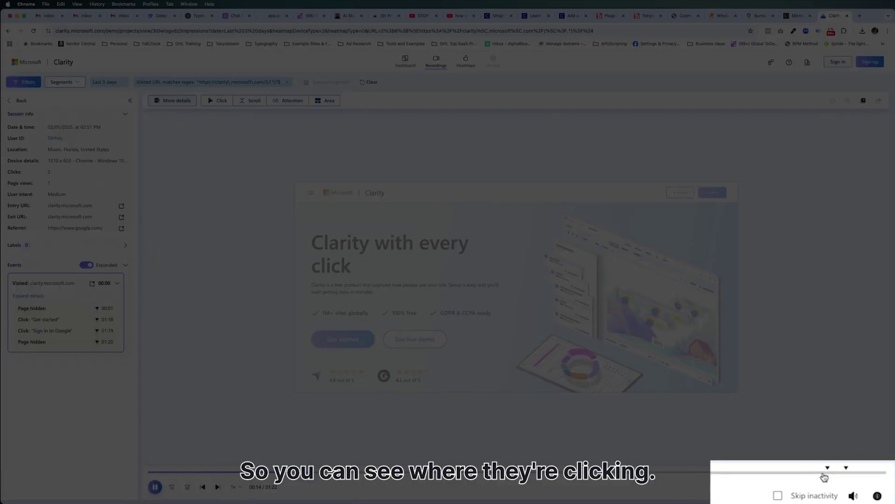
click(819, 472)
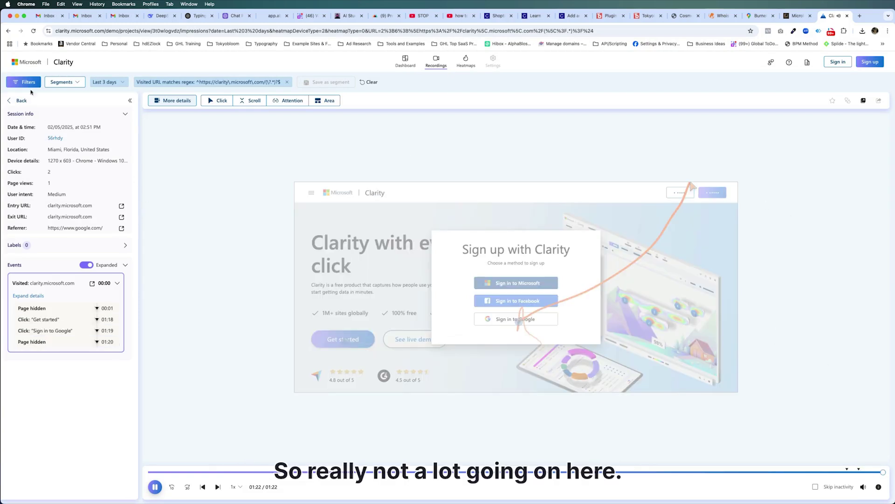
click(19, 100)
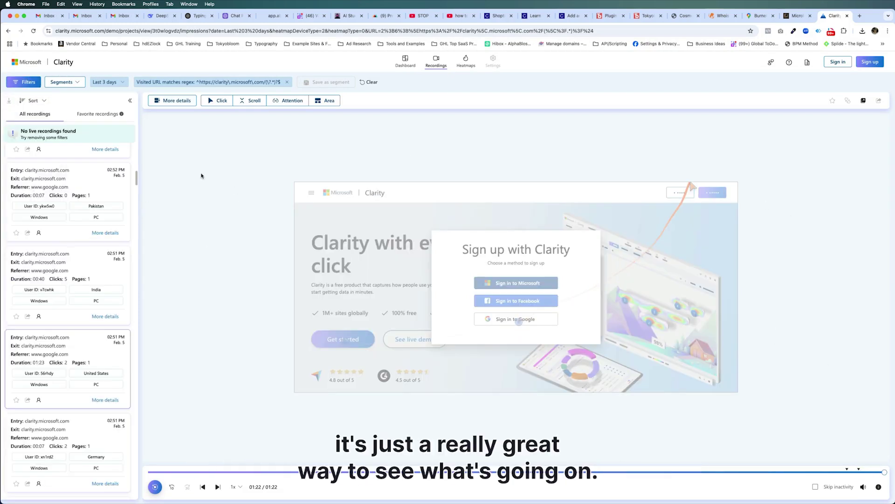
Return to the dashboard and review its referrer, funnel, browser, performance and top-page reports
click(404, 59)
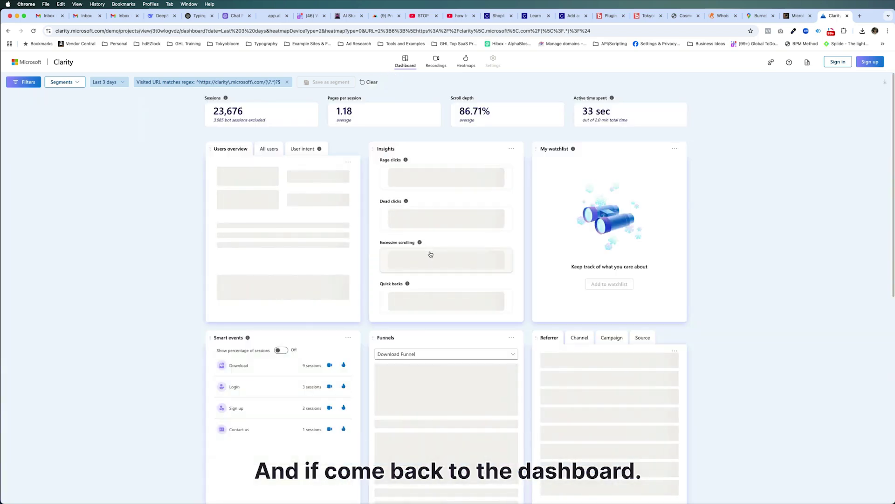
scroll(765, 292, down, 3)
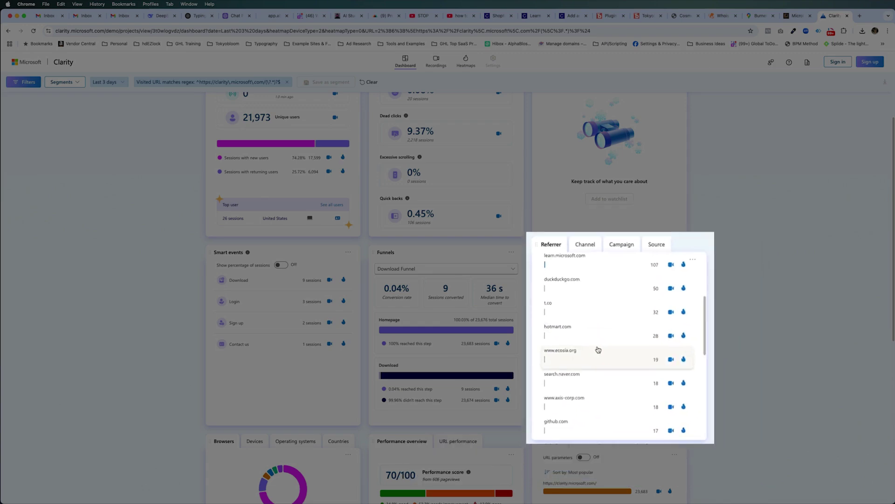
scroll(716, 334, down, 4)
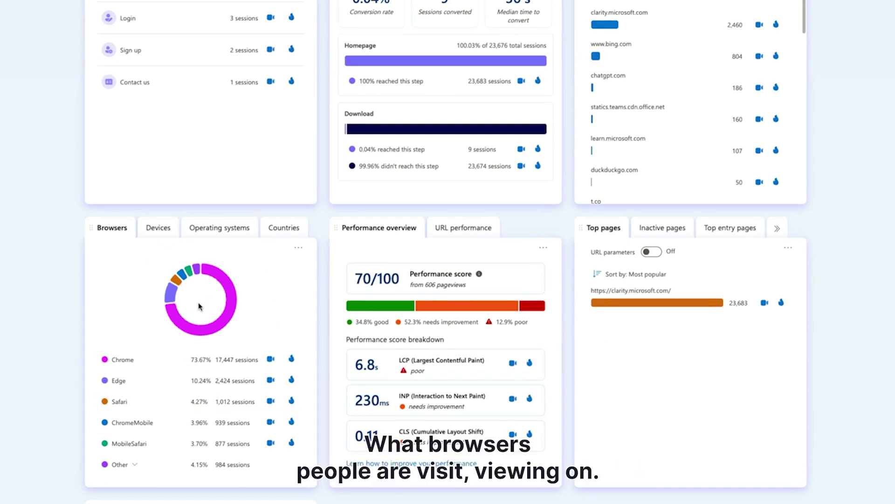
scroll(200, 306, down, 6)
scroll(182, 380, down, 3)
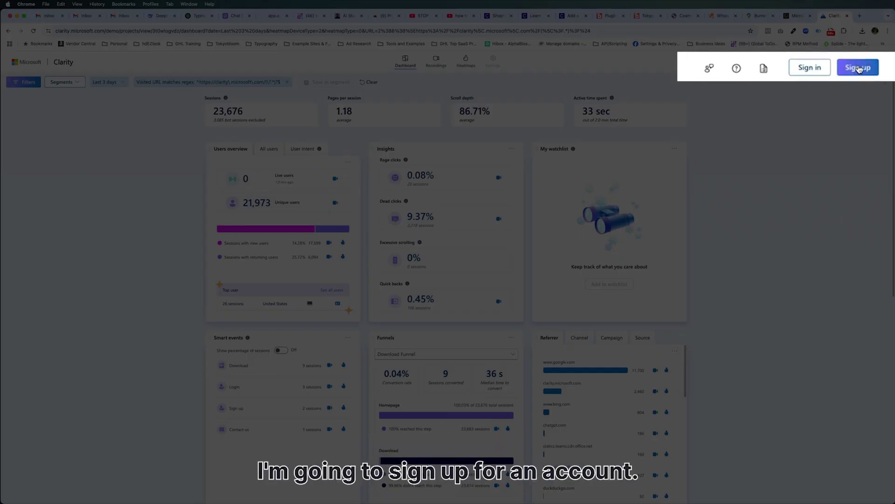
Sign up for Clarity with the main Google account, accept the Clarity Terms of Use and confirm the account's email
click(857, 69)
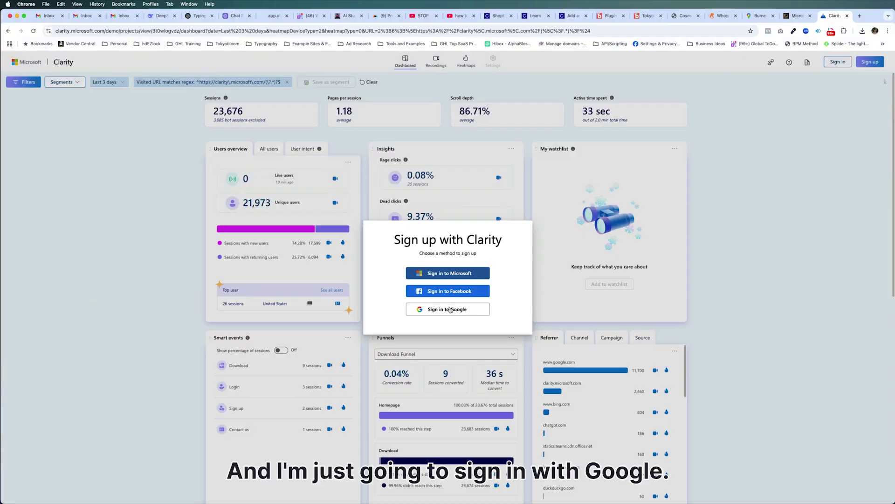
click(450, 310)
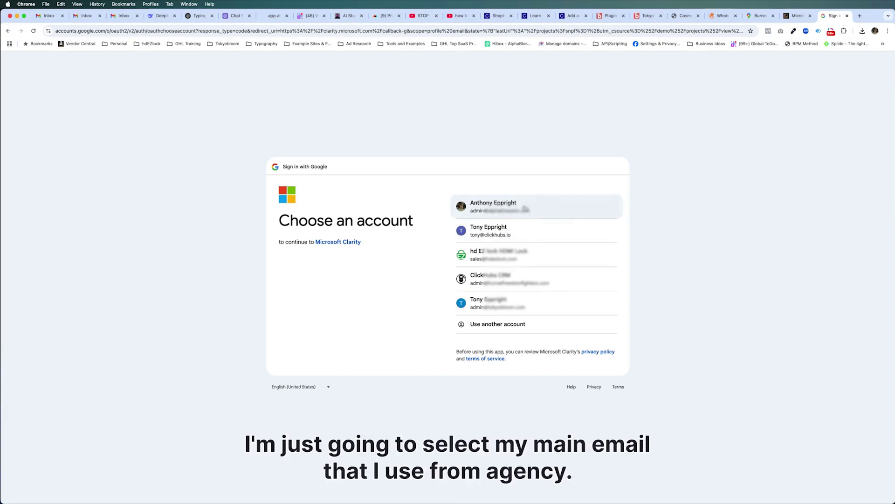
click(524, 208)
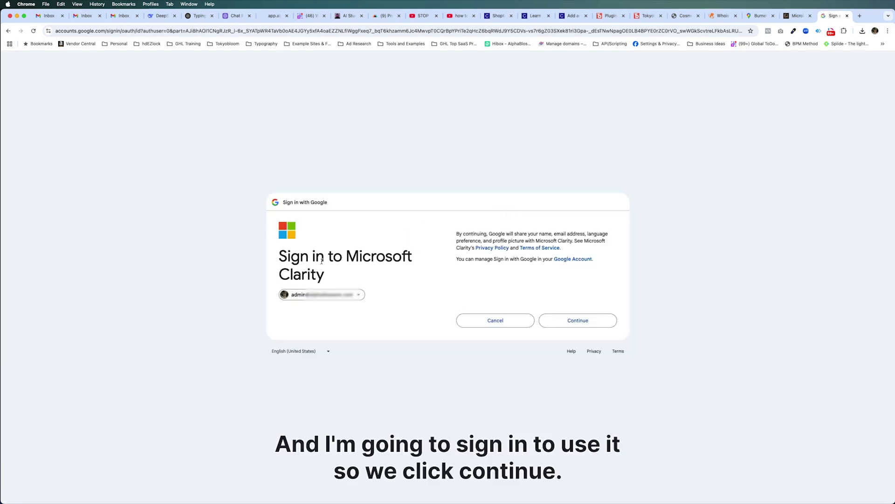
click(577, 320)
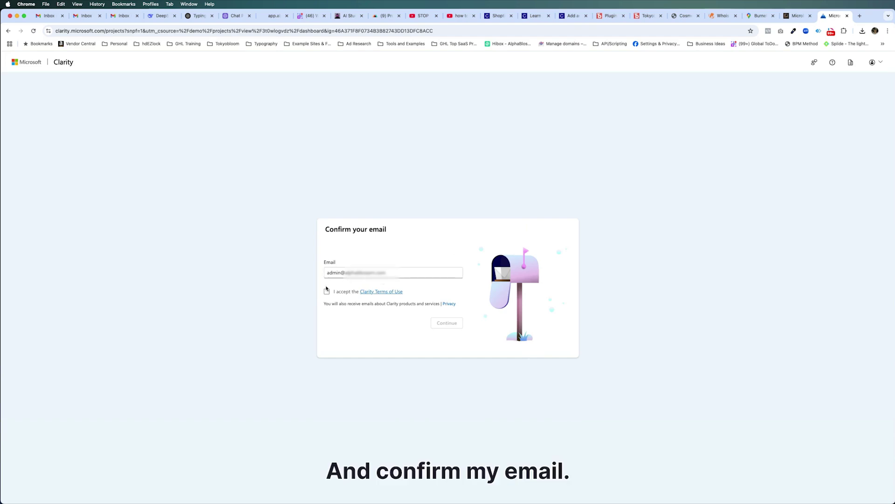
click(330, 293)
click(442, 326)
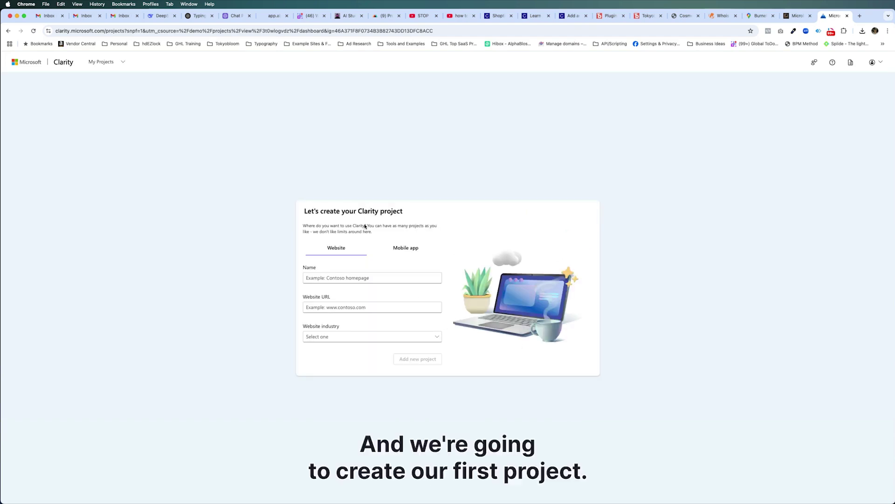
Switch to the open fhbeautyink.com site and review its homepage down to the footer, including the before-and-after comparison sliders
click(798, 15)
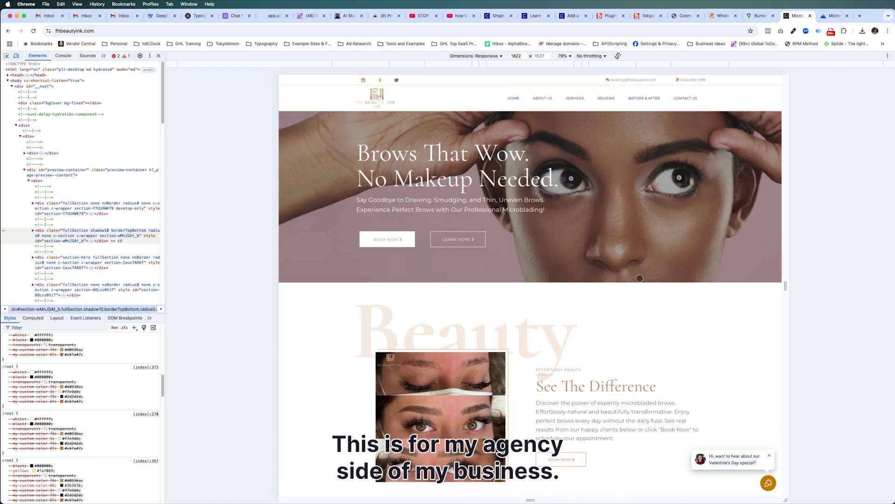
scroll(623, 290, down, 6)
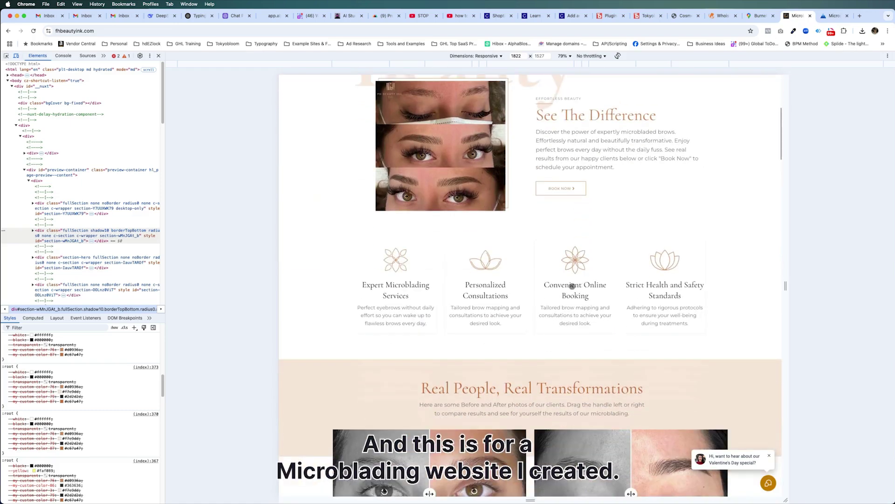
scroll(569, 286, down, 6)
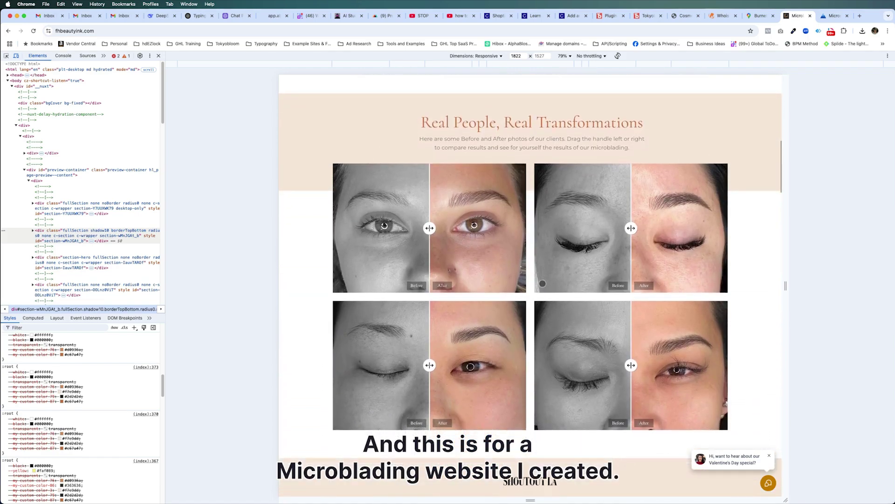
drag(630, 229, 579, 254)
scroll(578, 255, down, 10)
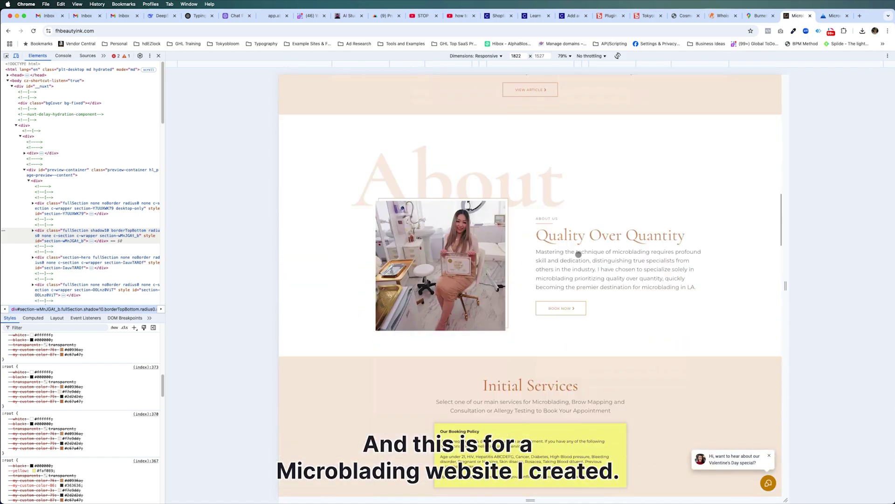
scroll(578, 254, down, 20)
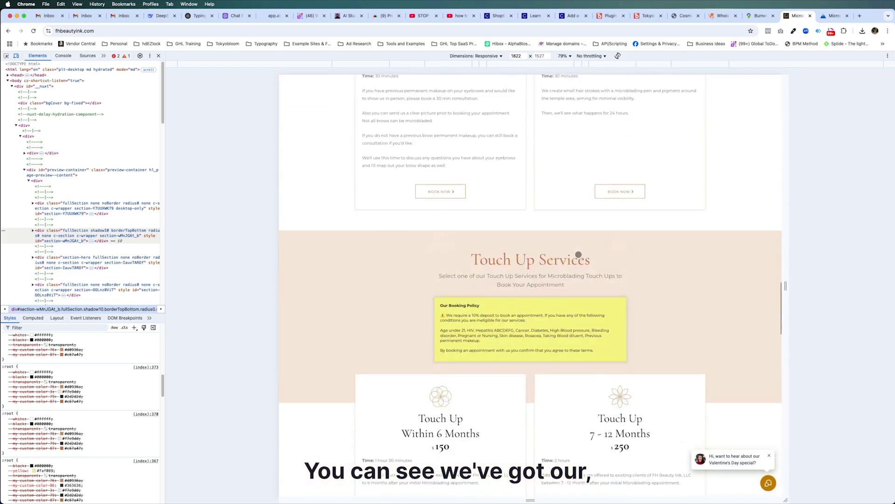
scroll(578, 255, down, 20)
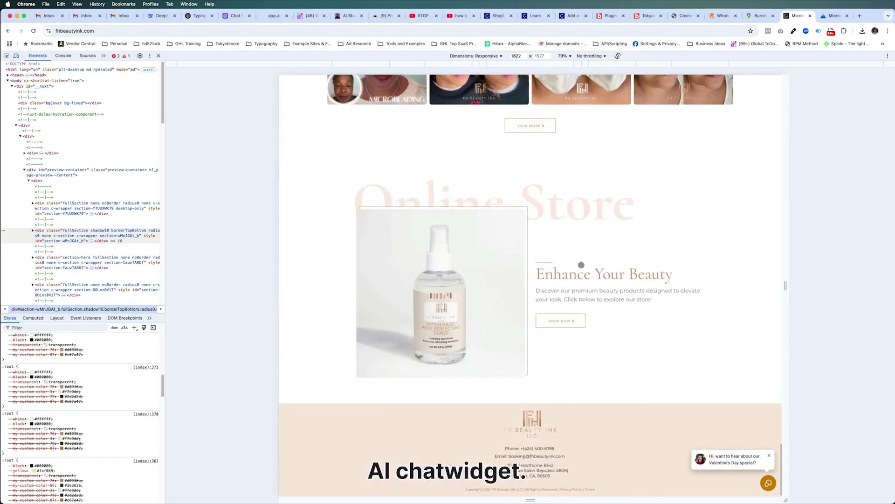
Open the site's chat widget to inspect it, close it and return to the start of the homepage
click(768, 482)
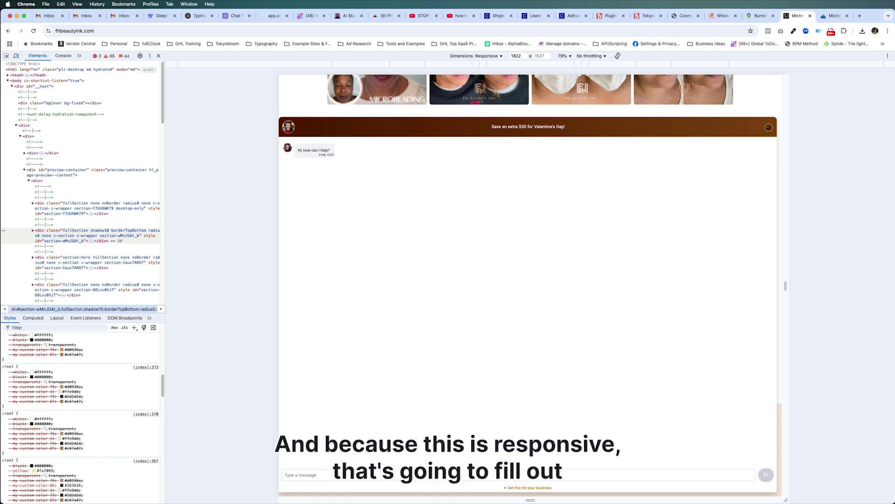
click(768, 127)
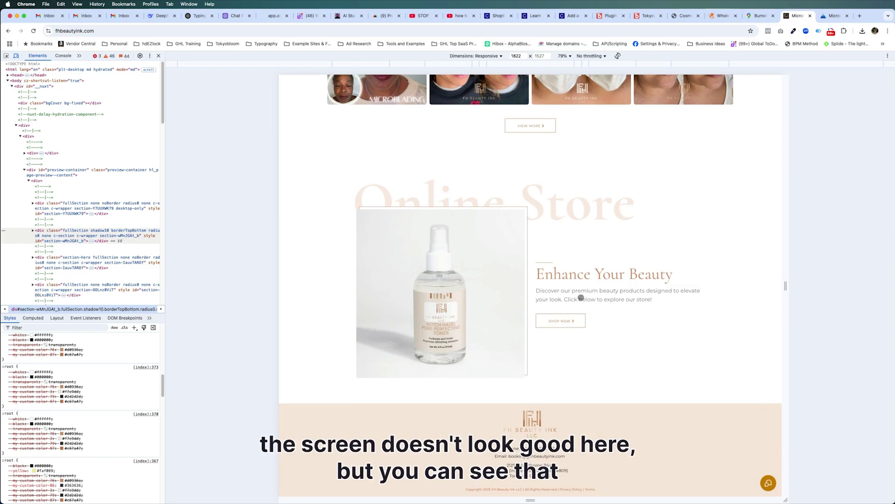
scroll(577, 322, up, 8)
scroll(584, 296, up, 20)
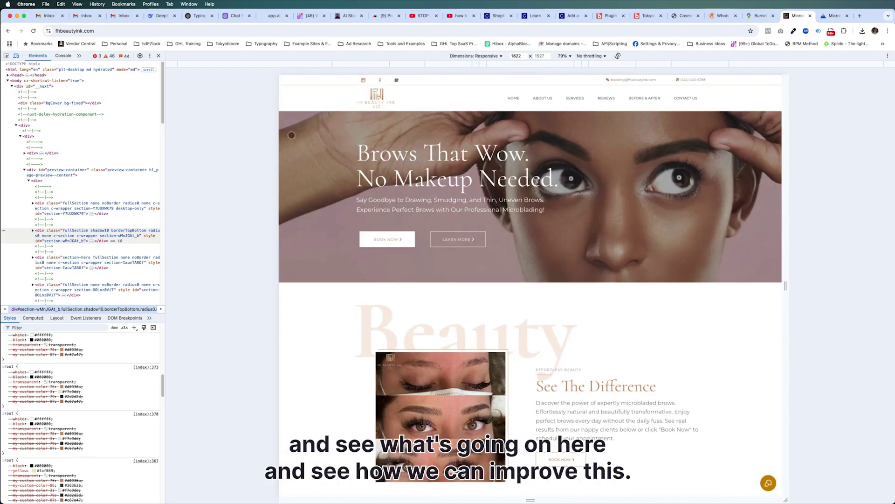
click(136, 30)
key(ctrl+c)
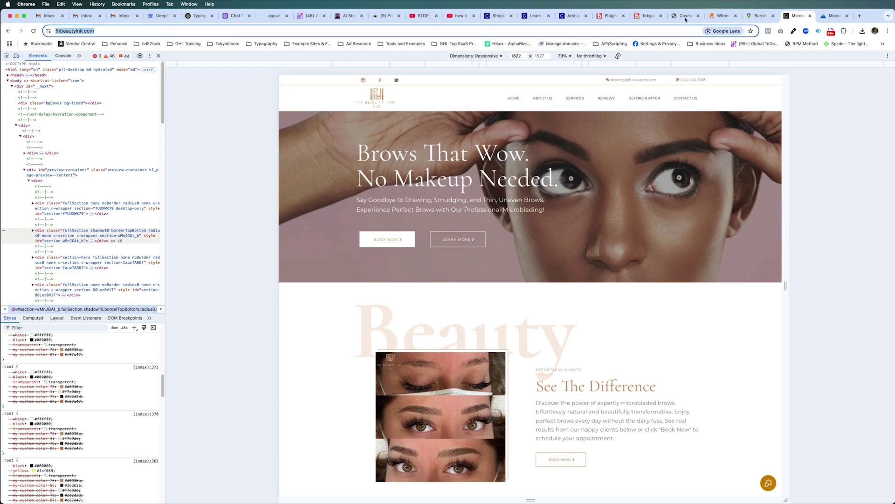
click(835, 16)
click(308, 273)
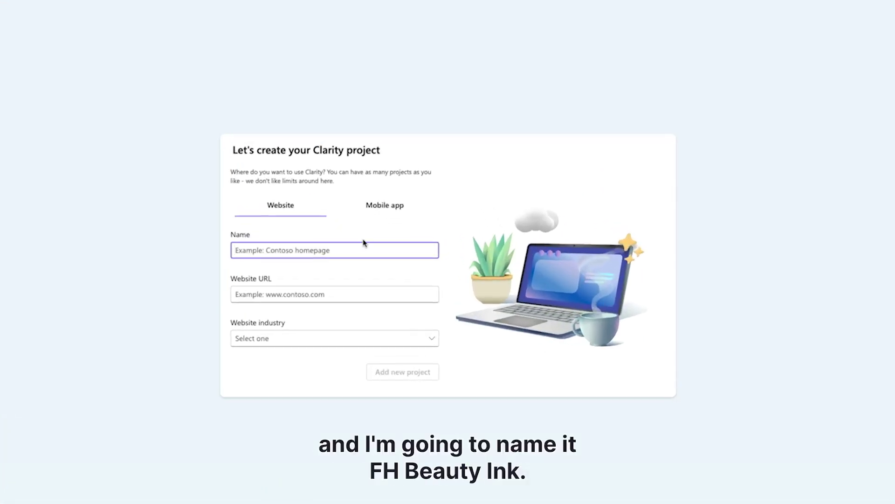
text(FH Bea)
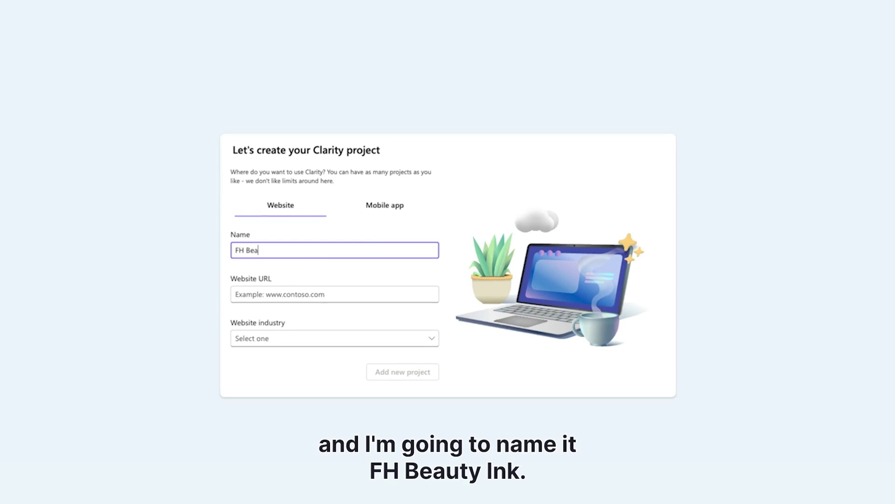
text(uty Ink)
key(Tab)
key(ctrl+v)
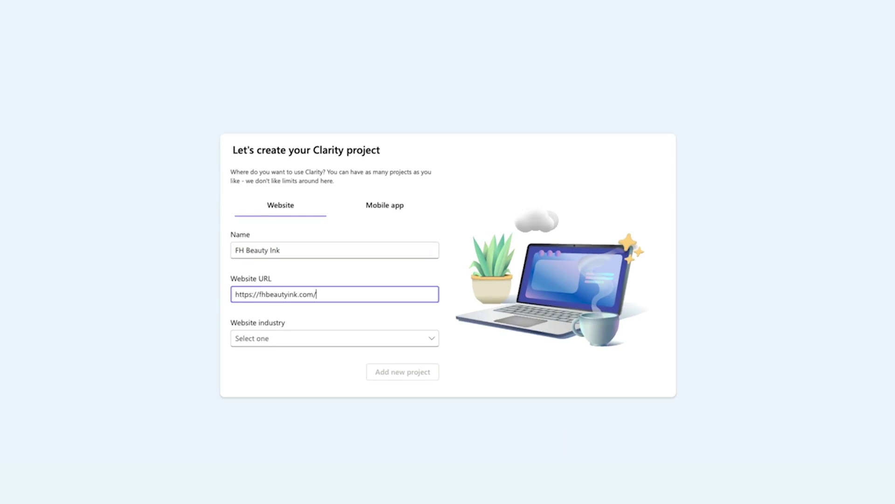
Set the website industry to Health & Wellness, read and accept the additional terms, and add the new project
click(290, 342)
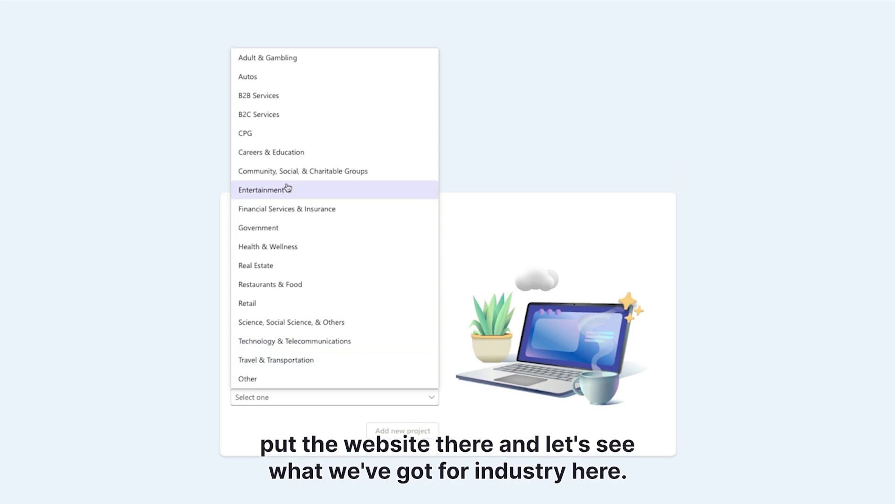
click(296, 246)
scroll(331, 395, down, 4)
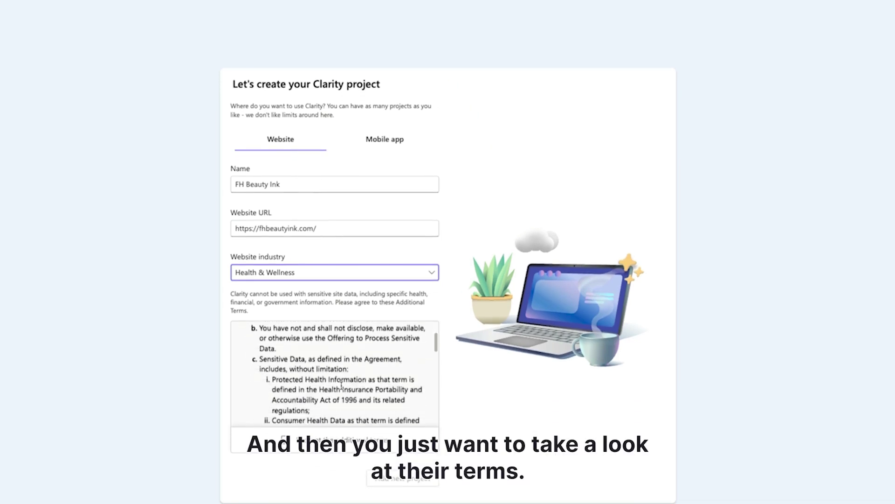
scroll(335, 388, down, 6)
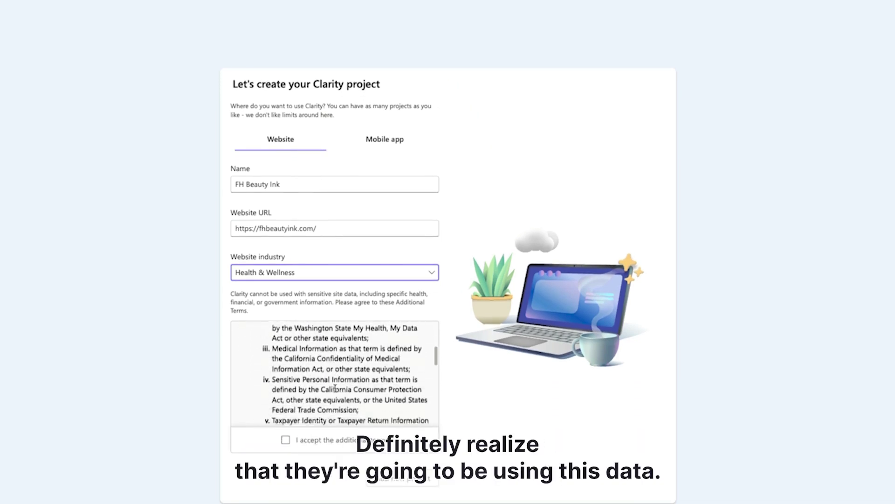
click(286, 440)
click(399, 478)
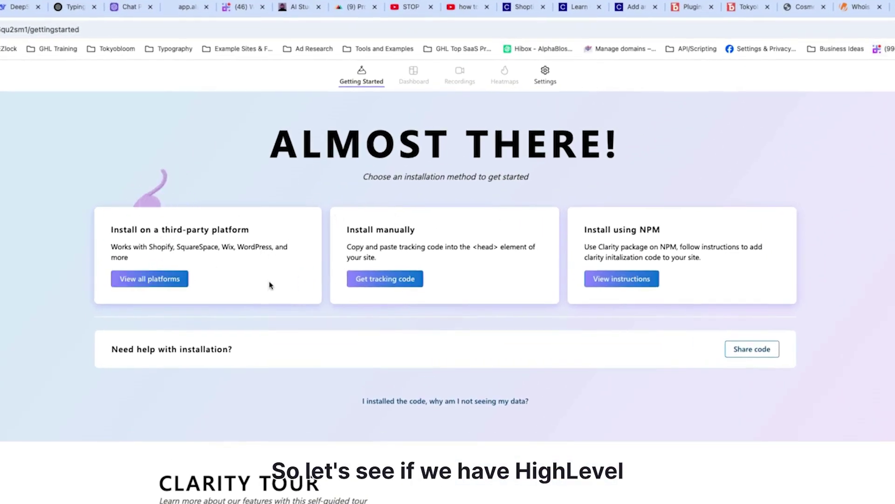
Check the list of third-party installation platforms, return to the installation methods and copy the manual-install tracking code
click(173, 279)
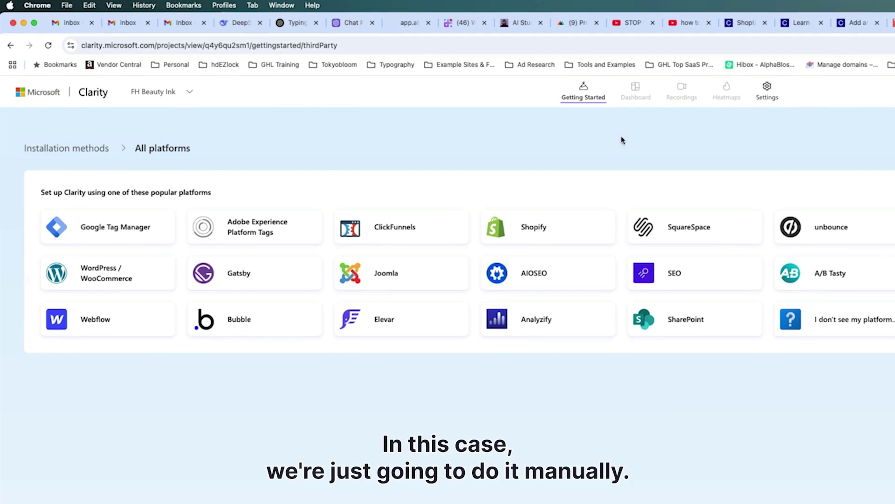
click(89, 150)
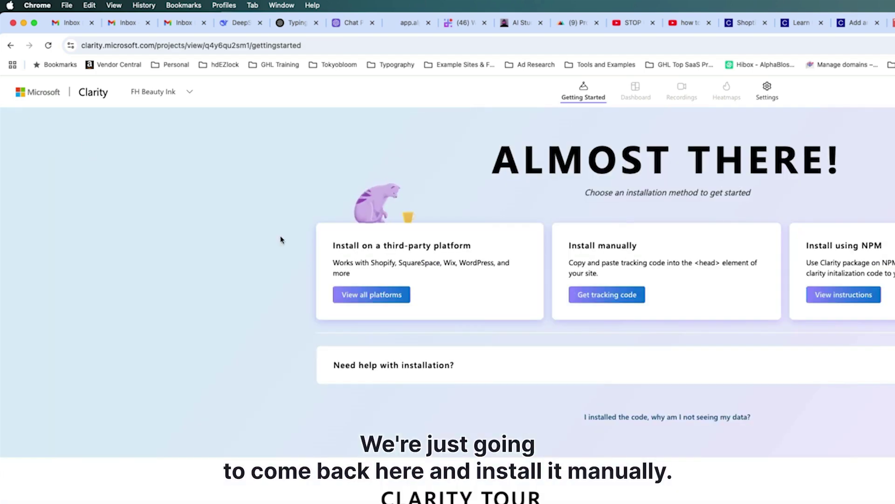
click(610, 294)
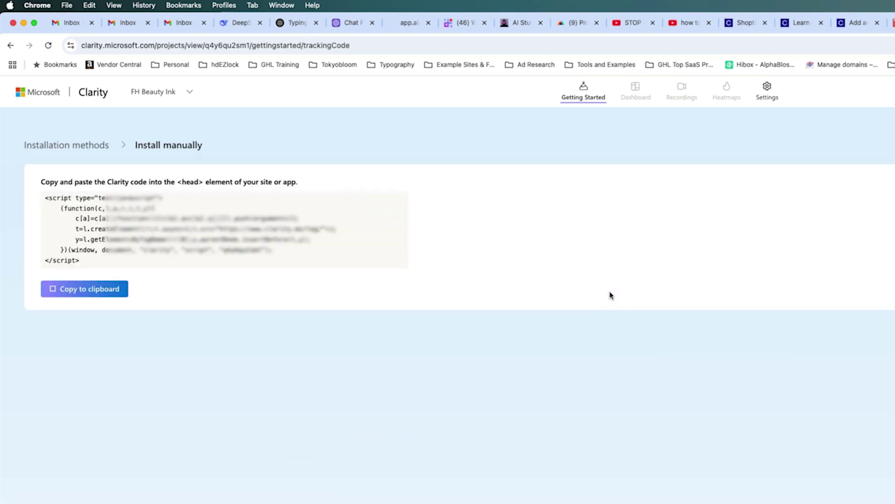
click(101, 290)
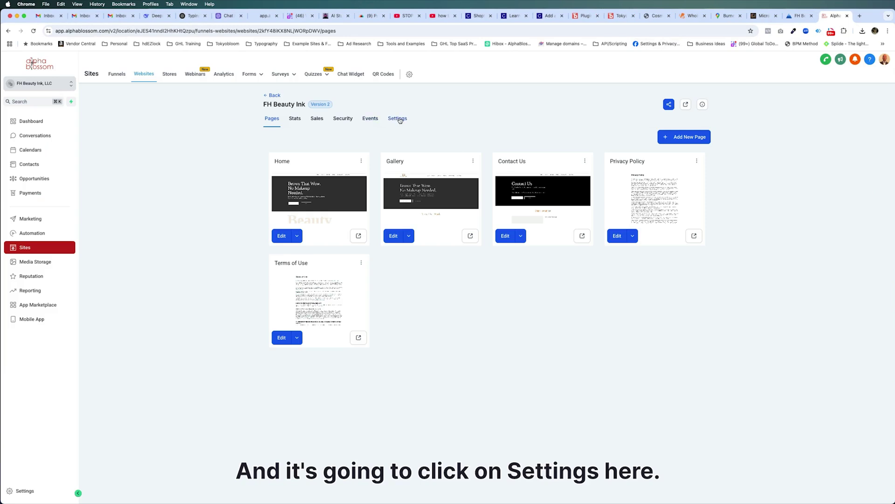
In HighLevel's FH Beauty Ink website settings, paste the Clarity script as the head tracking code and save
click(398, 118)
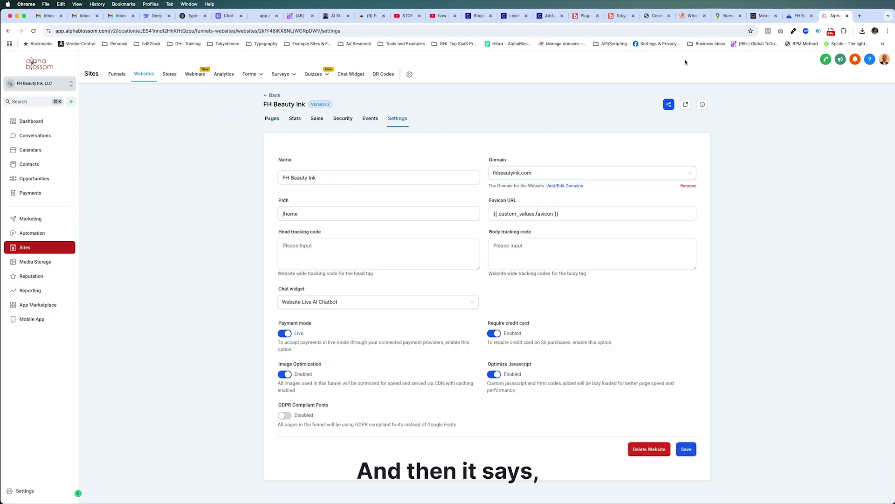
click(798, 16)
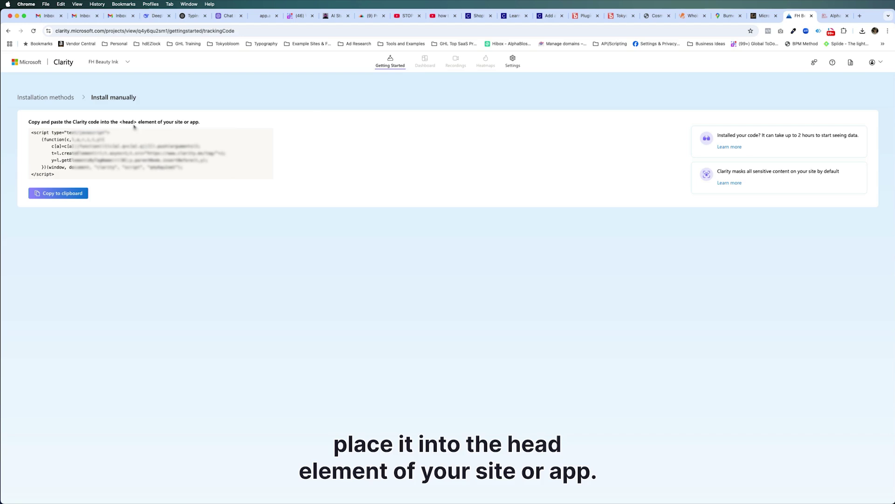
click(836, 16)
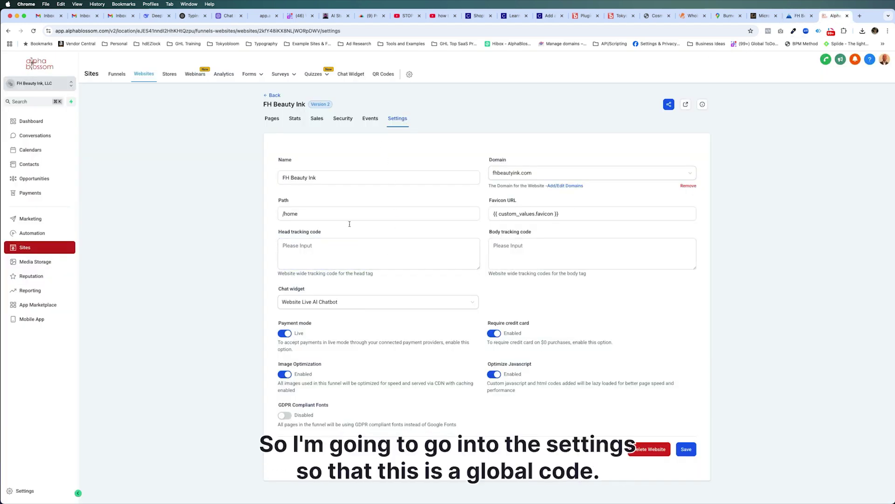
click(336, 247)
key(super+v)
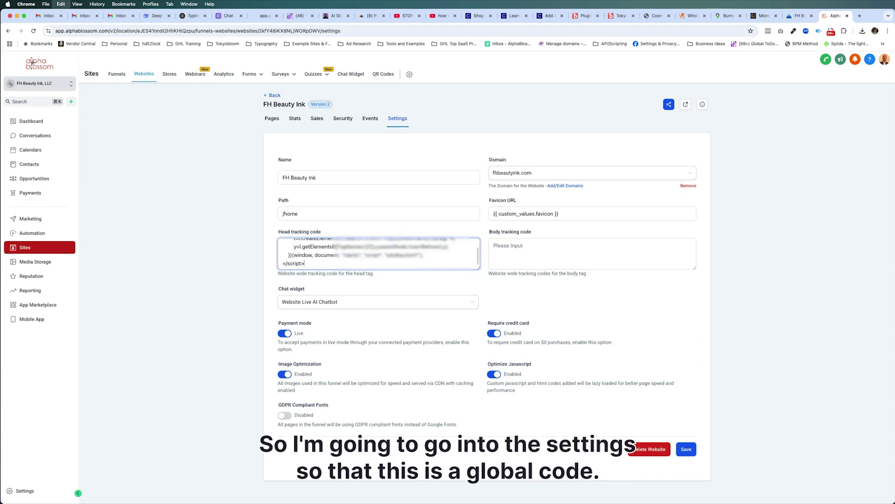
scroll(404, 252, down, 2)
scroll(403, 252, up, 2)
scroll(366, 267, down, 4)
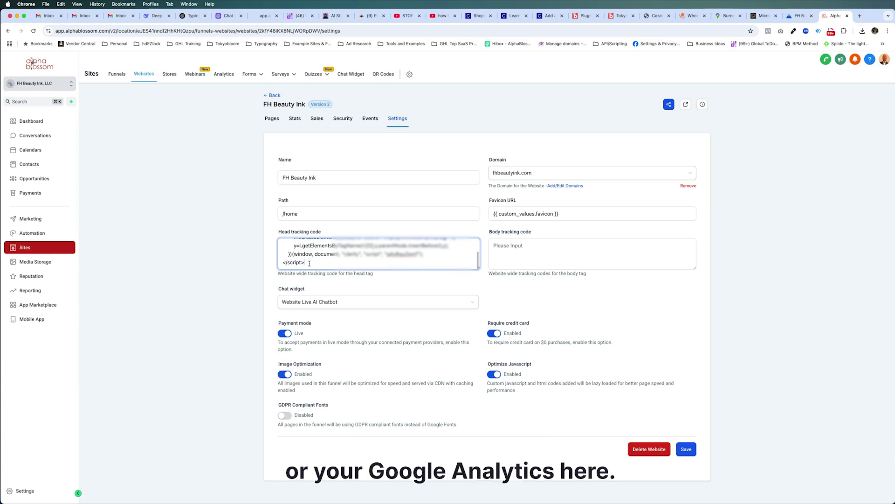
scroll(310, 262, up, 5)
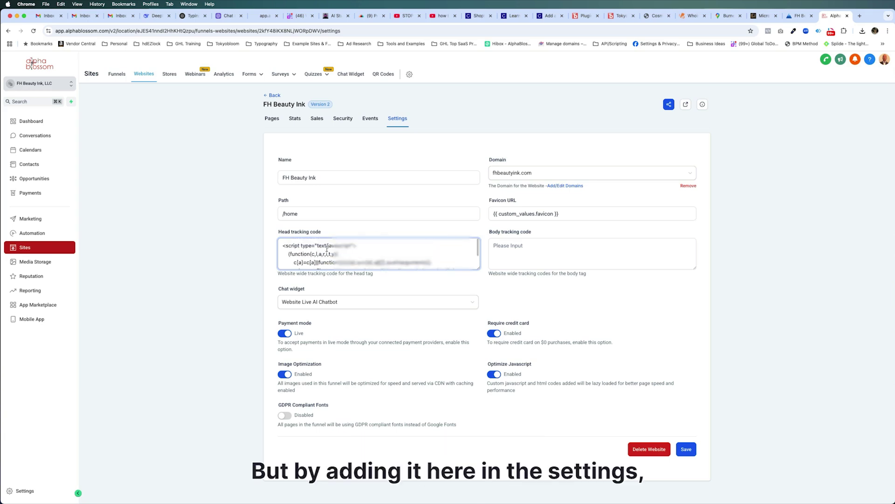
click(685, 450)
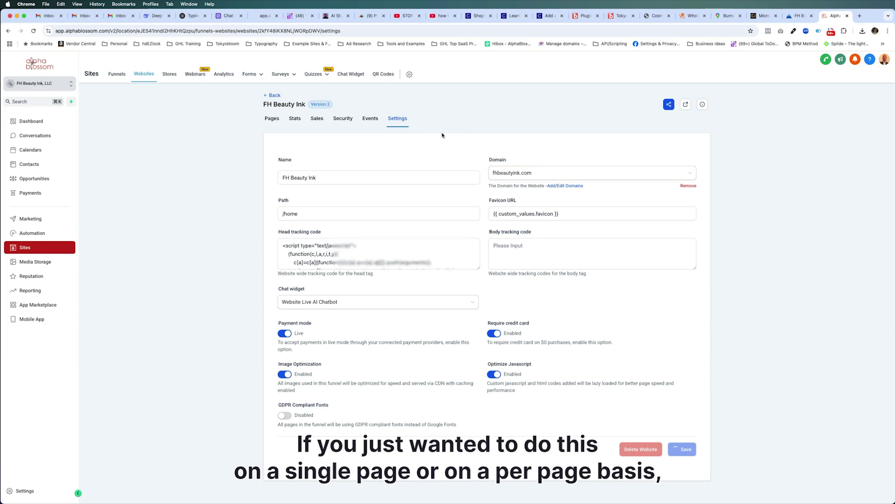
Open the Home page in the page builder, view its page-level header tracking code, and close it without adding anything
click(272, 119)
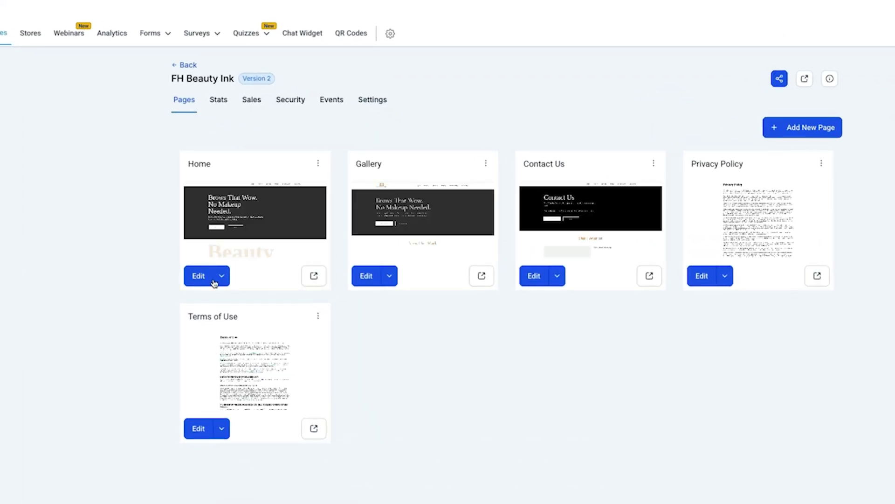
click(199, 276)
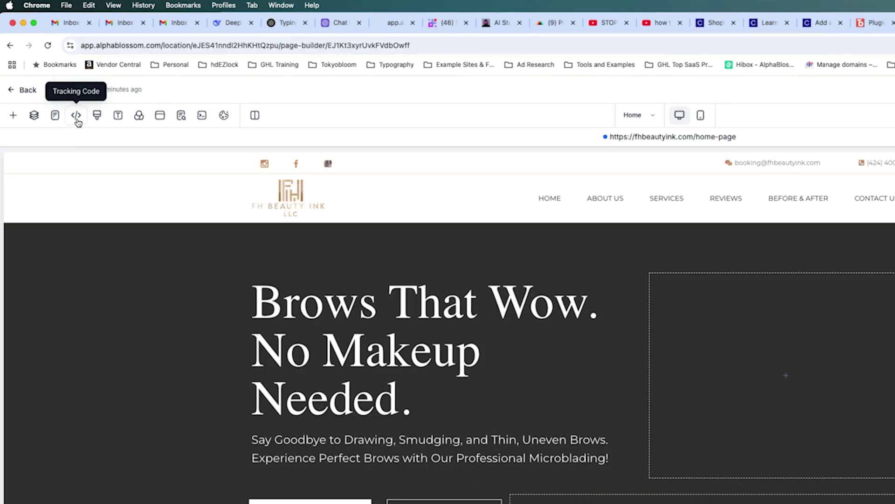
click(76, 122)
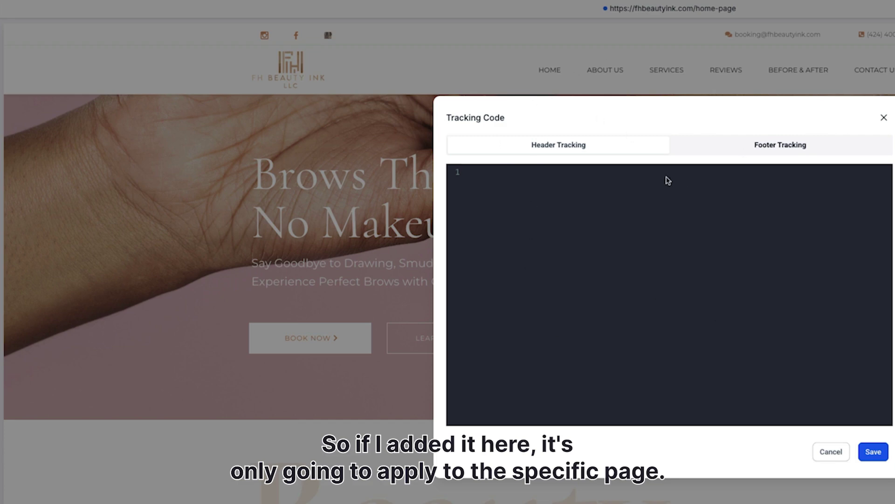
click(831, 452)
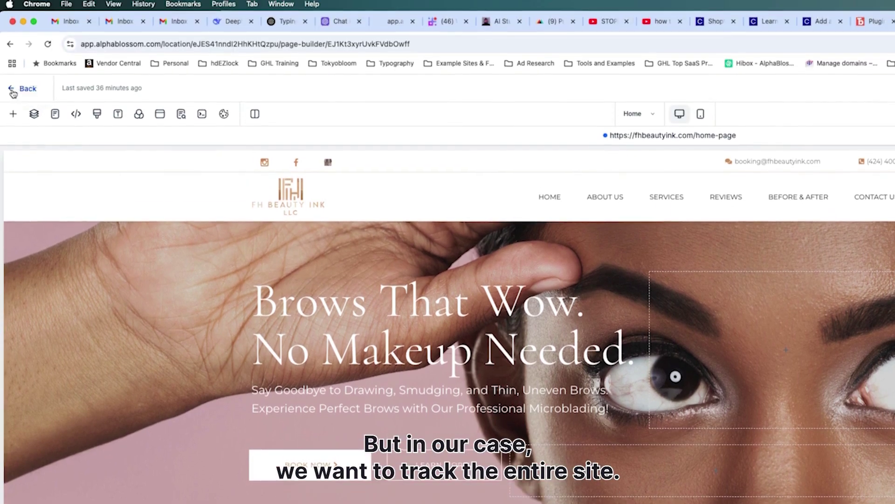
Leave the page builder, return to the FH Beauty Ink website settings, and save the site-wide tracking code
click(13, 92)
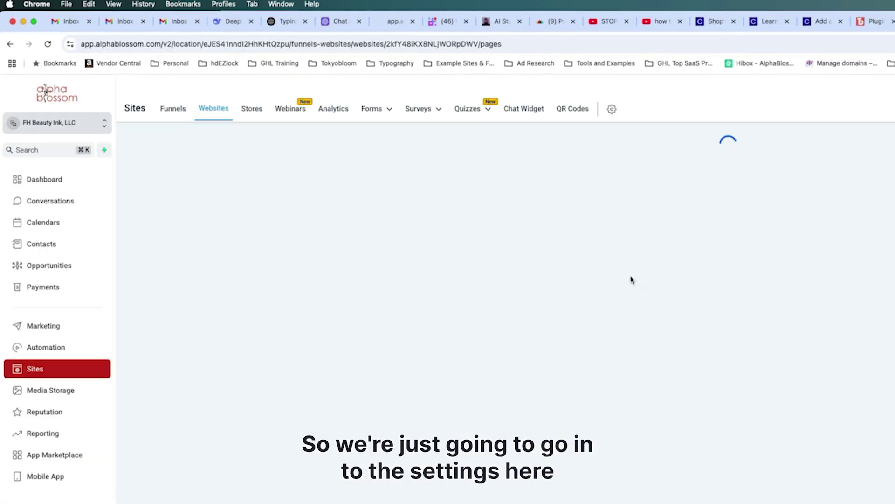
click(583, 175)
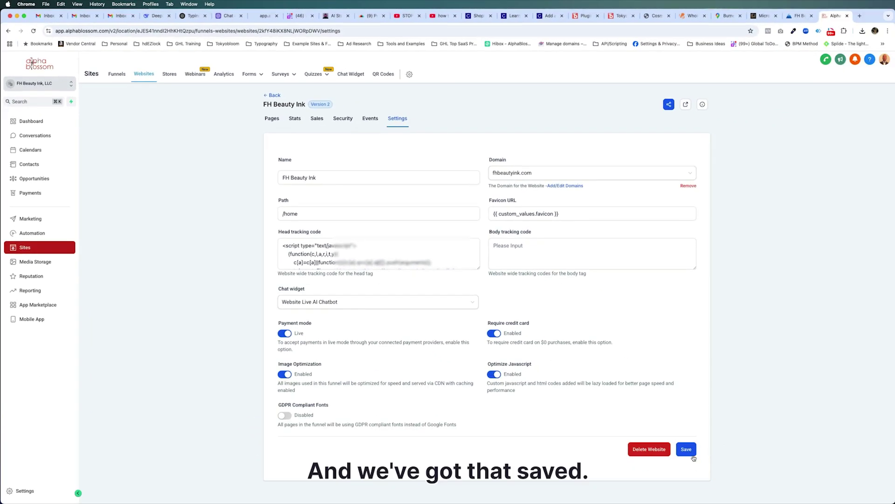
click(686, 449)
Switch to Clarity, copy the manual-install tracking code again from the getting-started page, and open the documentation
click(798, 15)
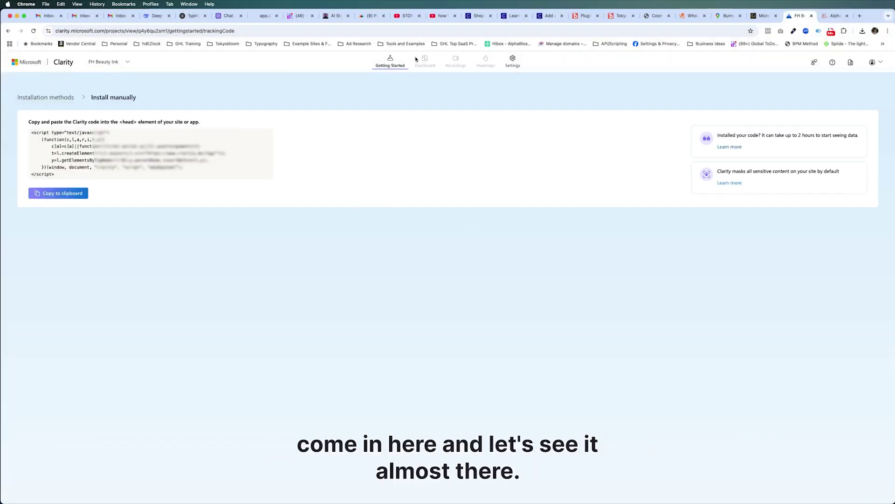
click(390, 61)
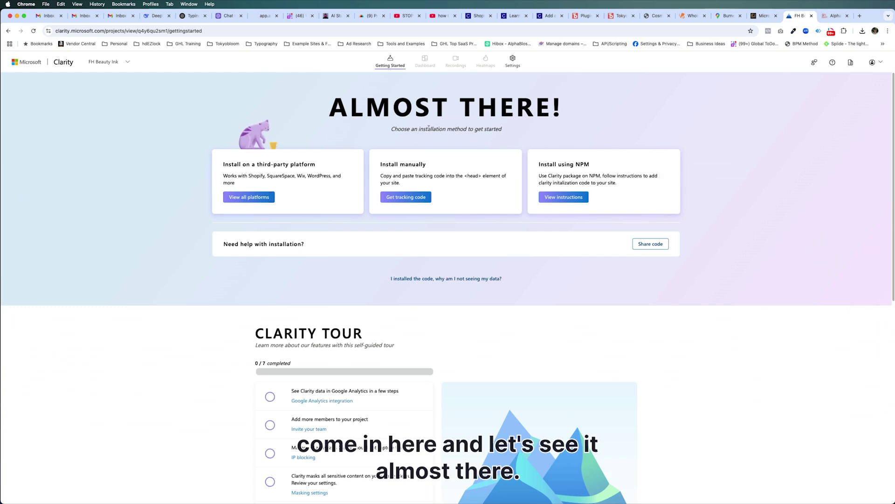
click(412, 197)
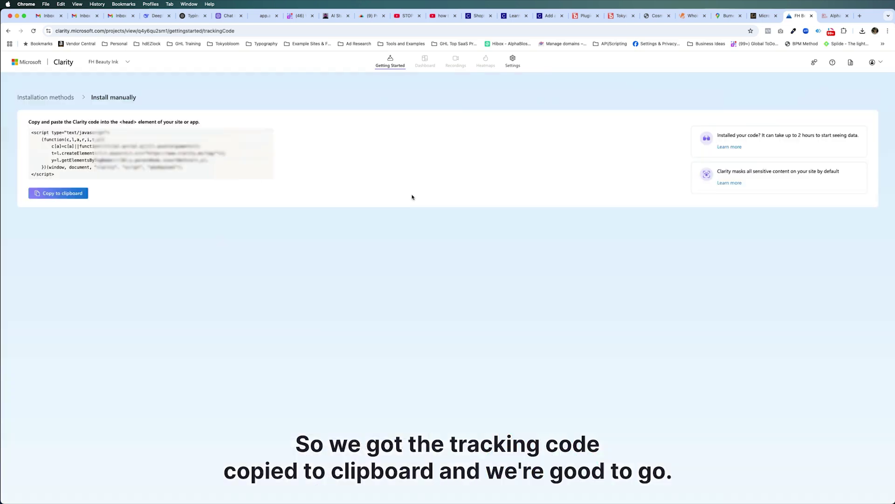
click(75, 193)
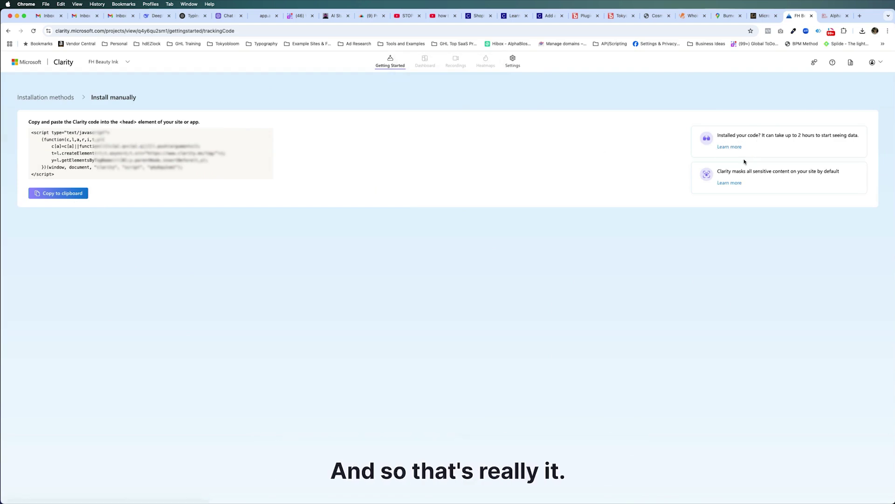
click(851, 62)
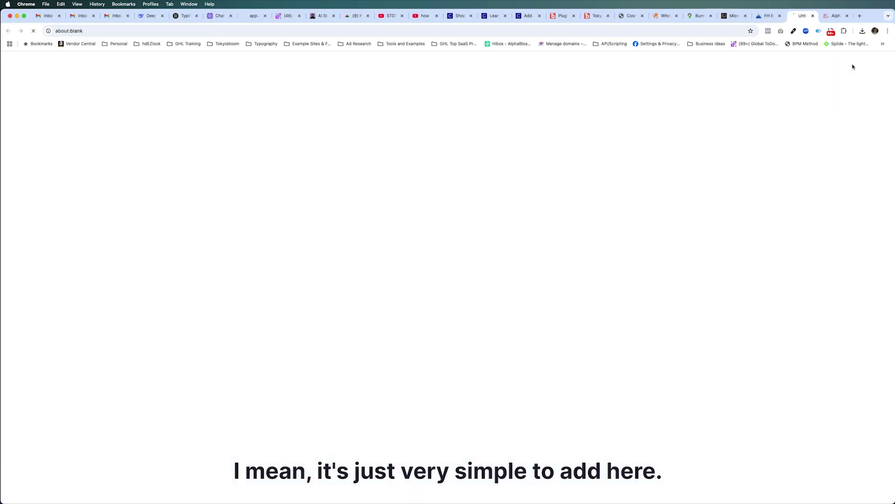
click(812, 15)
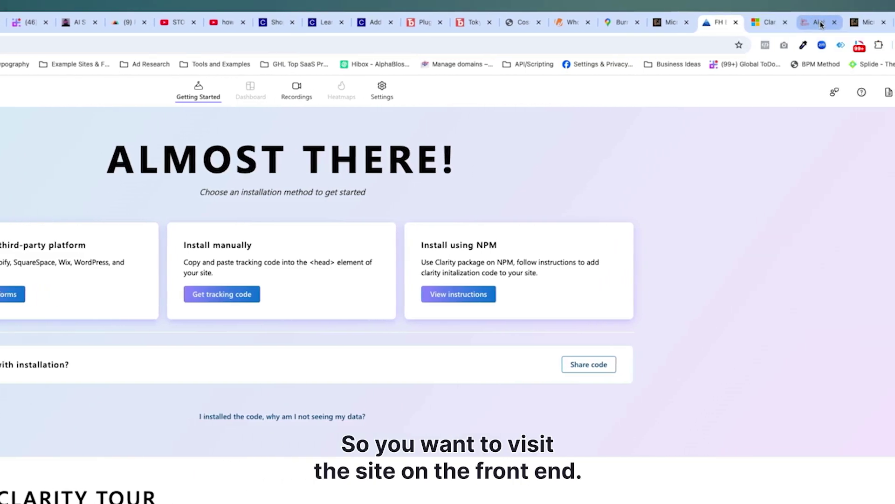
Visit the live FH Beauty Ink home page and browse down through it and back up
click(820, 19)
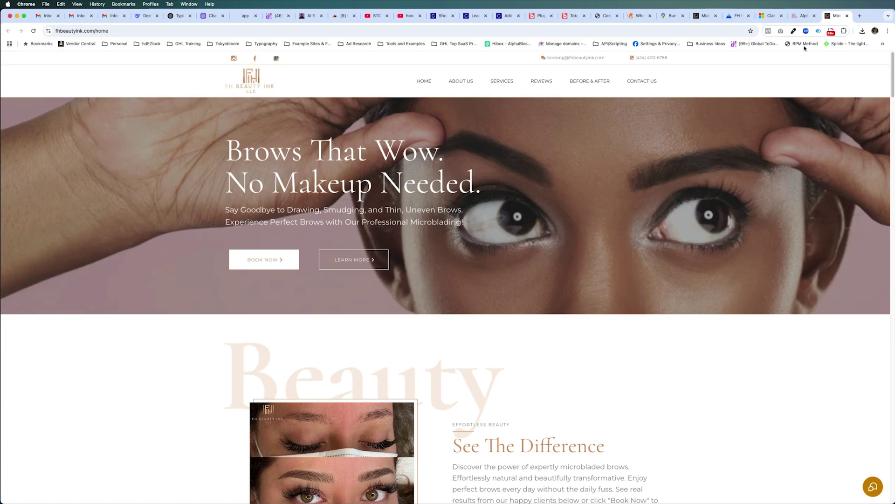
scroll(672, 233, down, 10)
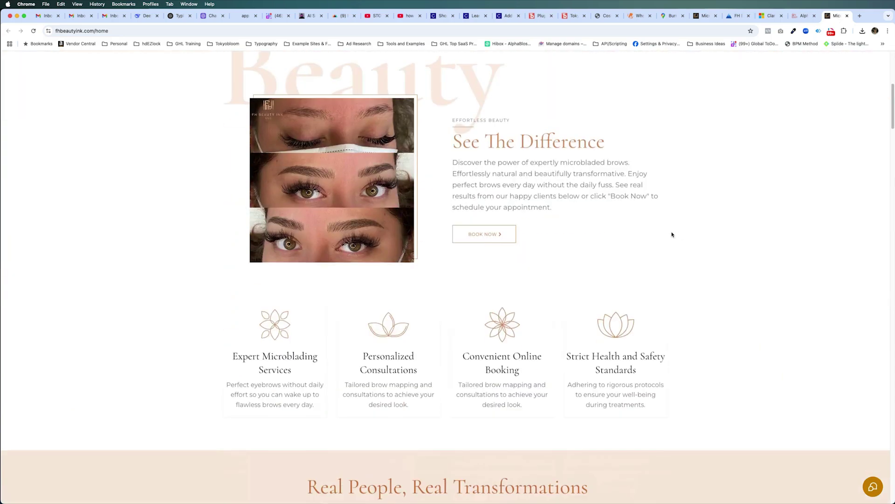
scroll(700, 189, up, 10)
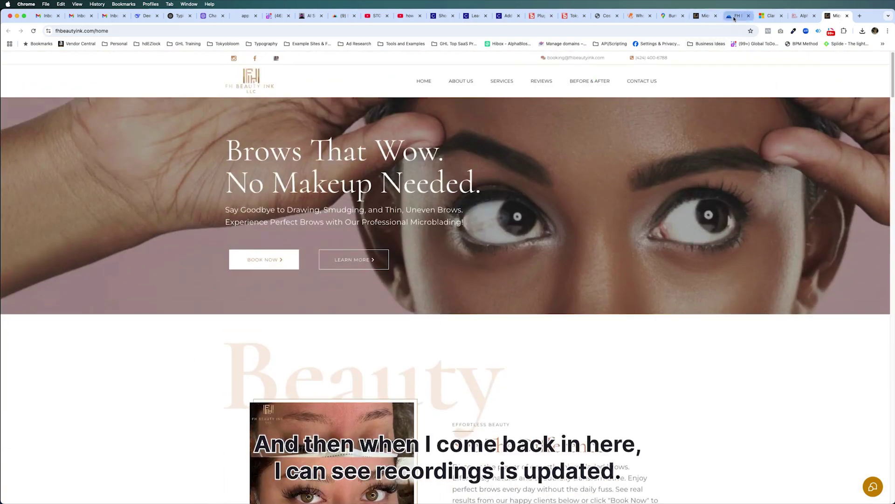
Switch back to Clarity, check all and favorite recordings, and expand the live recordings list
click(735, 17)
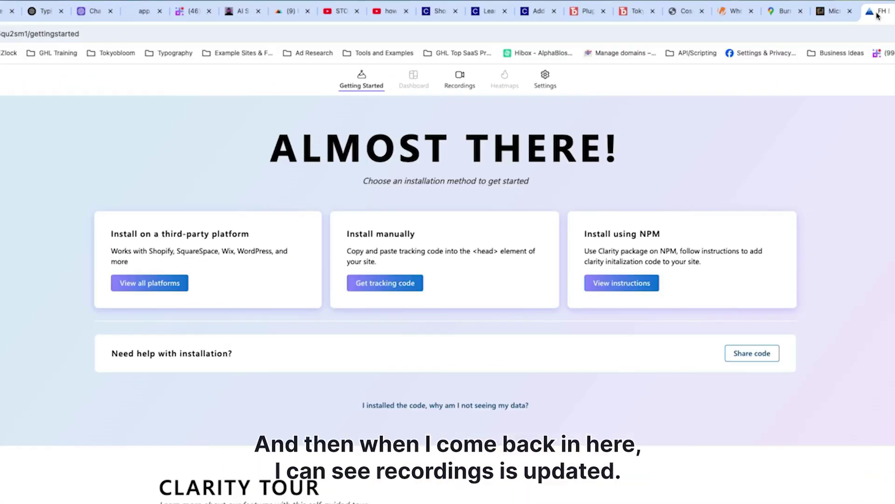
click(461, 80)
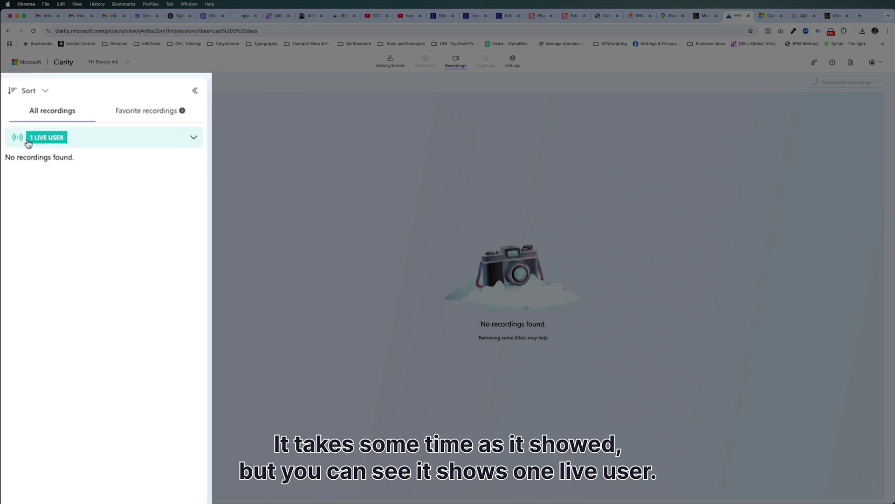
click(140, 117)
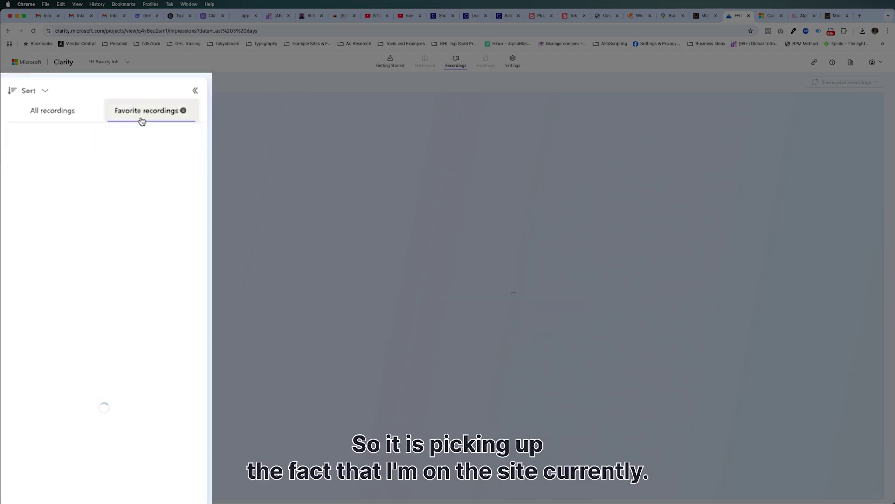
click(63, 114)
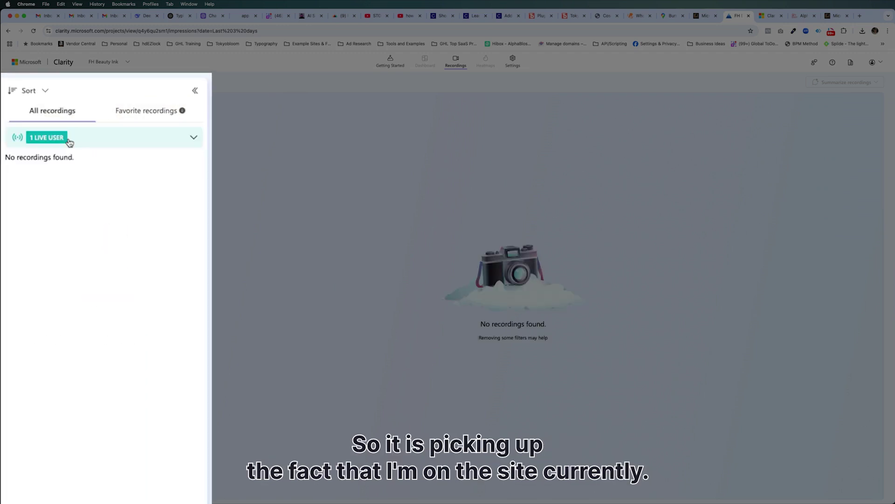
click(191, 137)
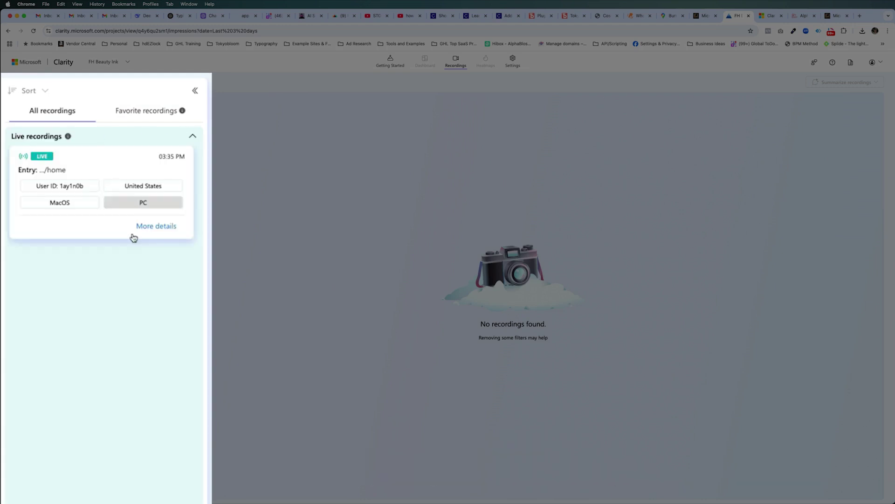
Open the live session's details, seek near the start of its recording, and return to the getting-started page
click(158, 227)
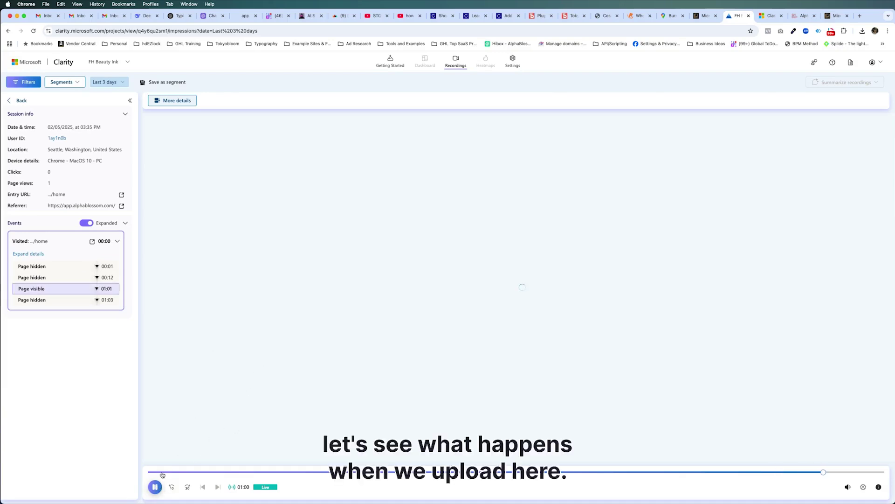
click(161, 472)
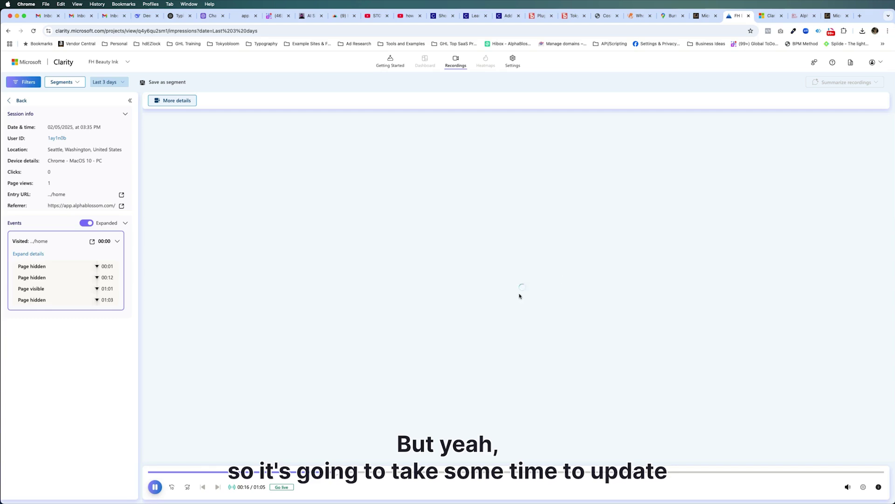
click(391, 60)
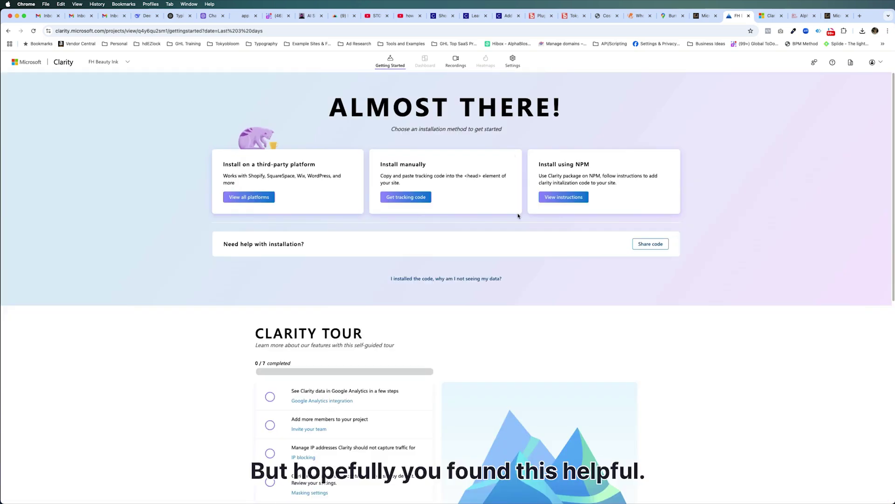